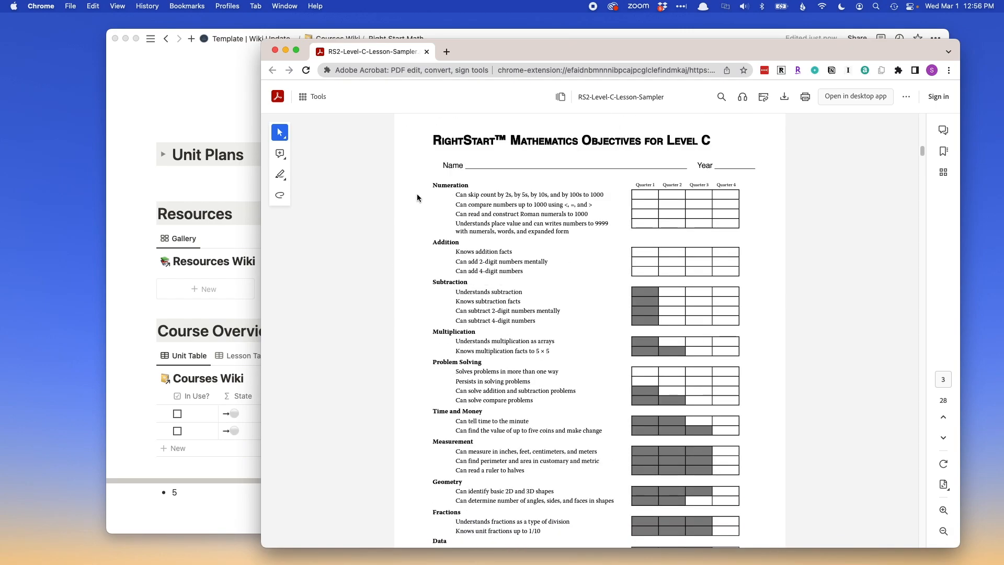
Look through the RightStart Level C objectives in the PDF and find the Level C table of contents.
double_click(458, 186)
click(437, 245)
scroll(468, 313, down, 20)
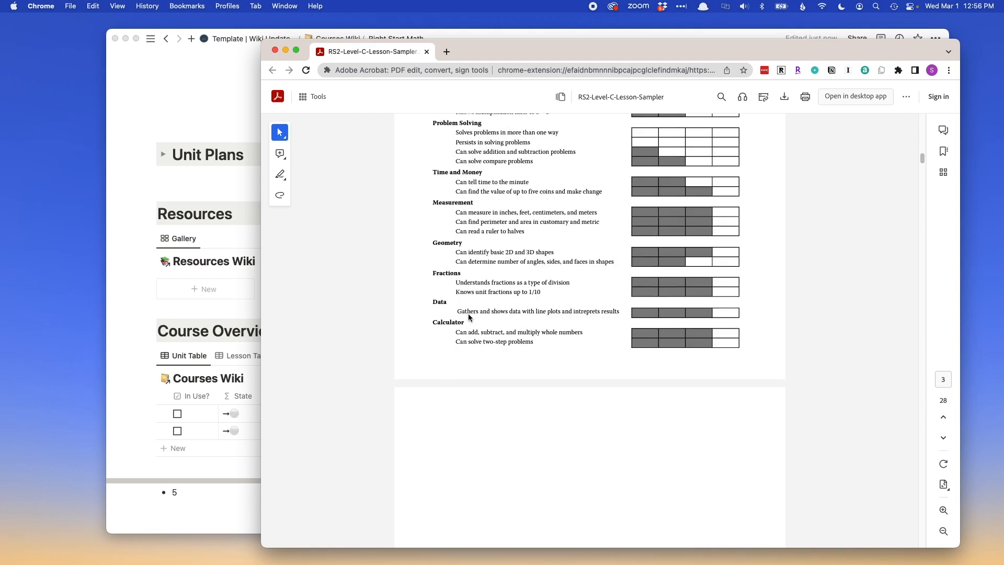
scroll(468, 316, down, 20)
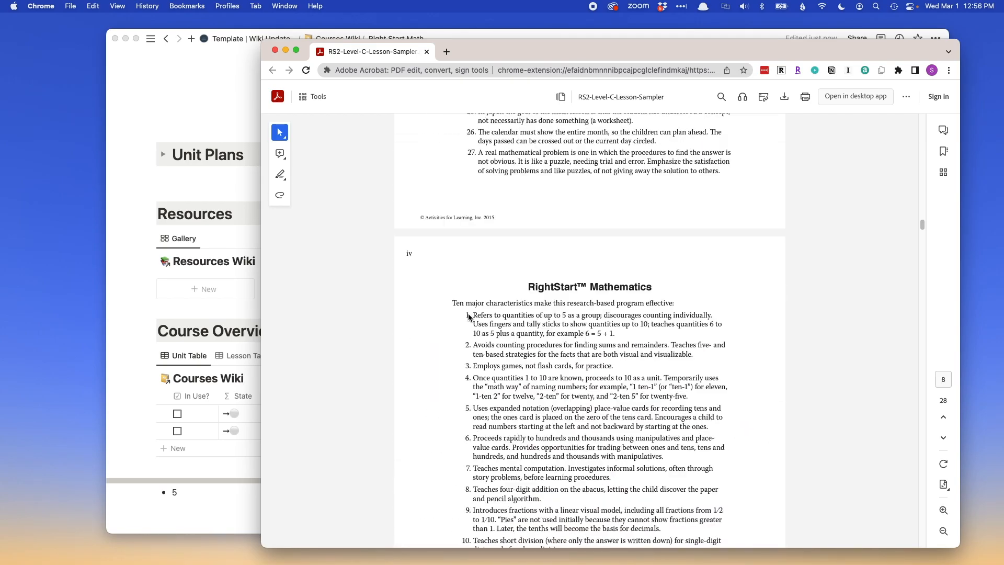
scroll(469, 316, down, 10)
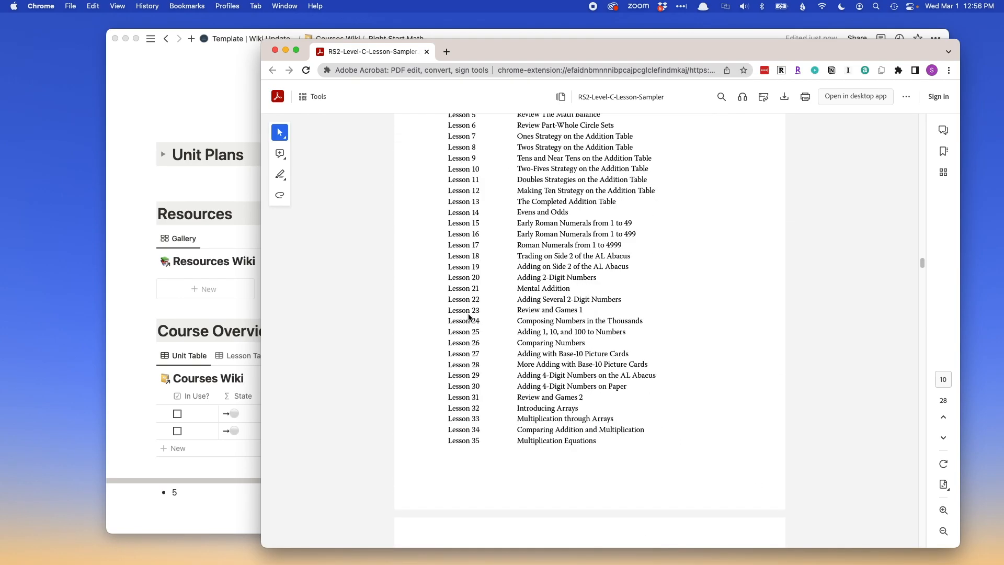
scroll(469, 316, up, 6)
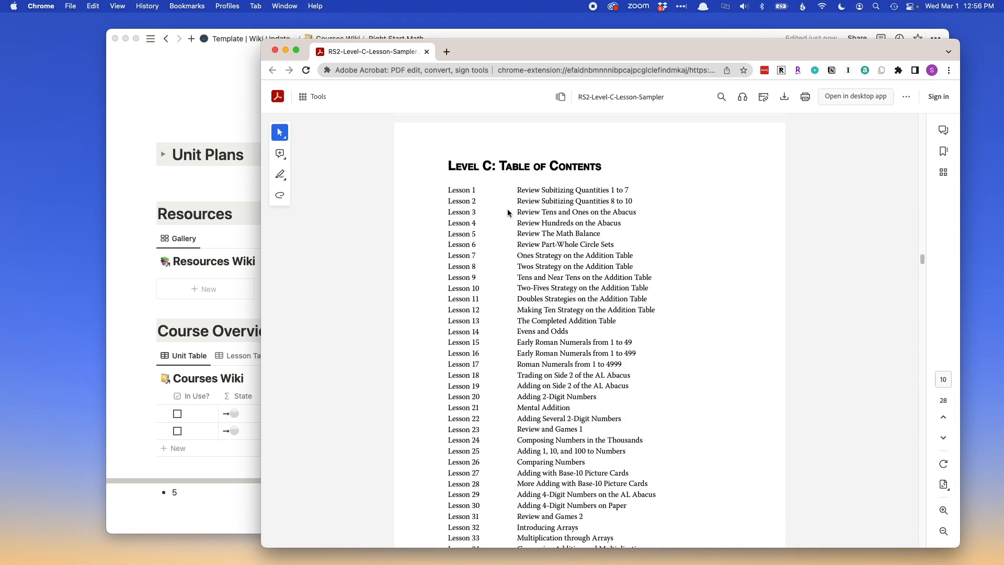
Examine the lesson titles in the Level C table of contents, and return to the objectives page.
mouse_move(518, 190)
mouse_down()
mouse_move(636, 204)
mouse_move(627, 201)
mouse_up()
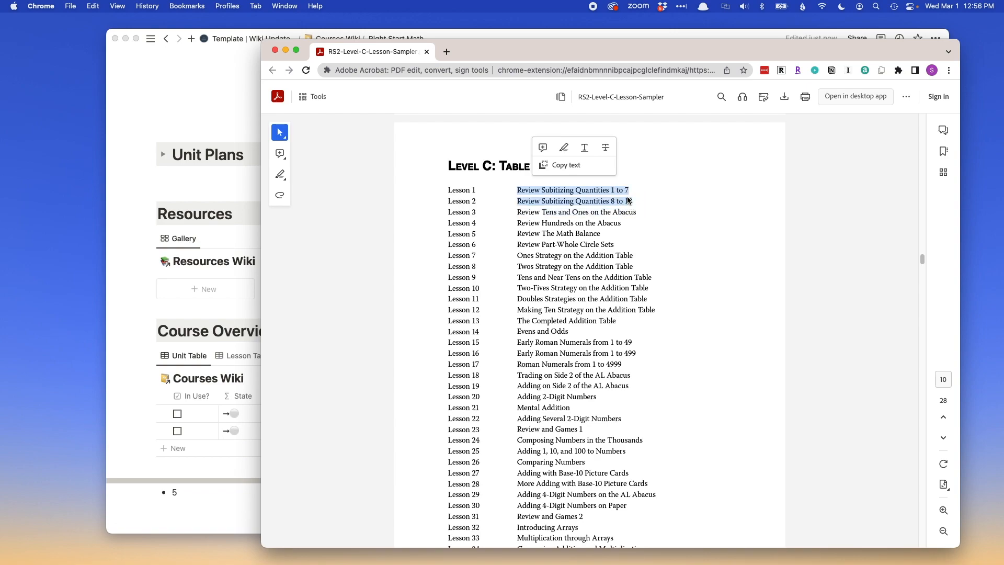
click(506, 195)
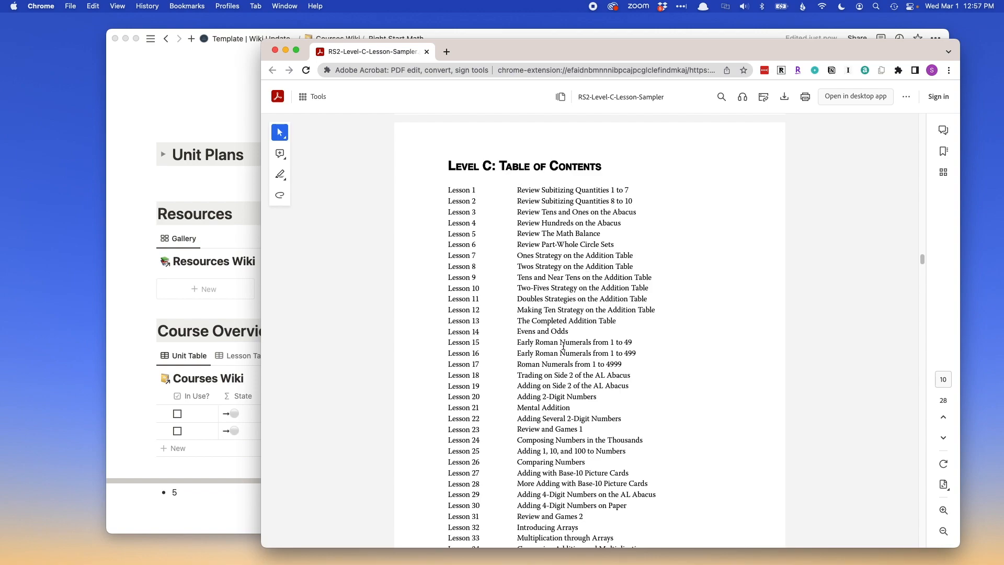
scroll(585, 470, down, 15)
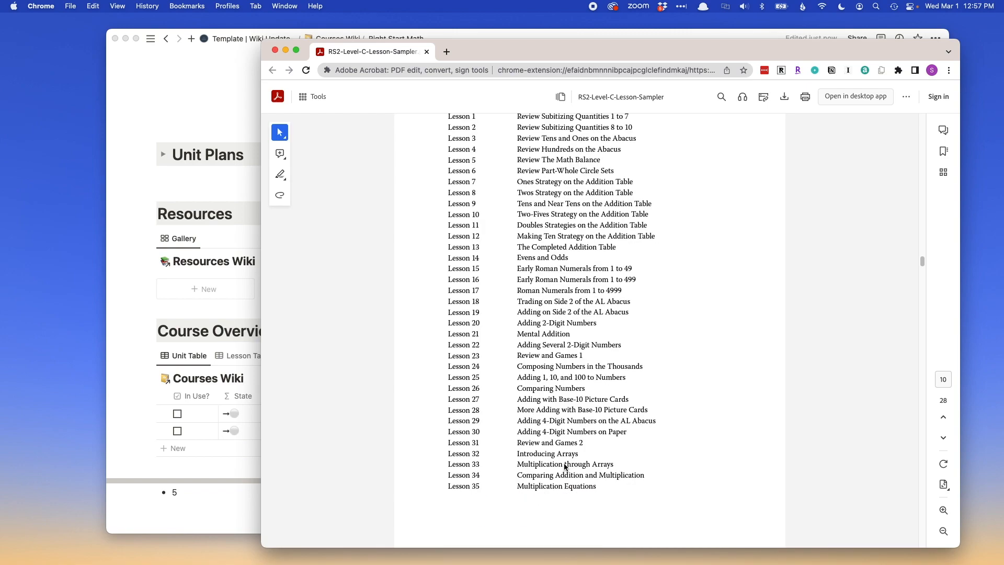
scroll(564, 465, down, 6)
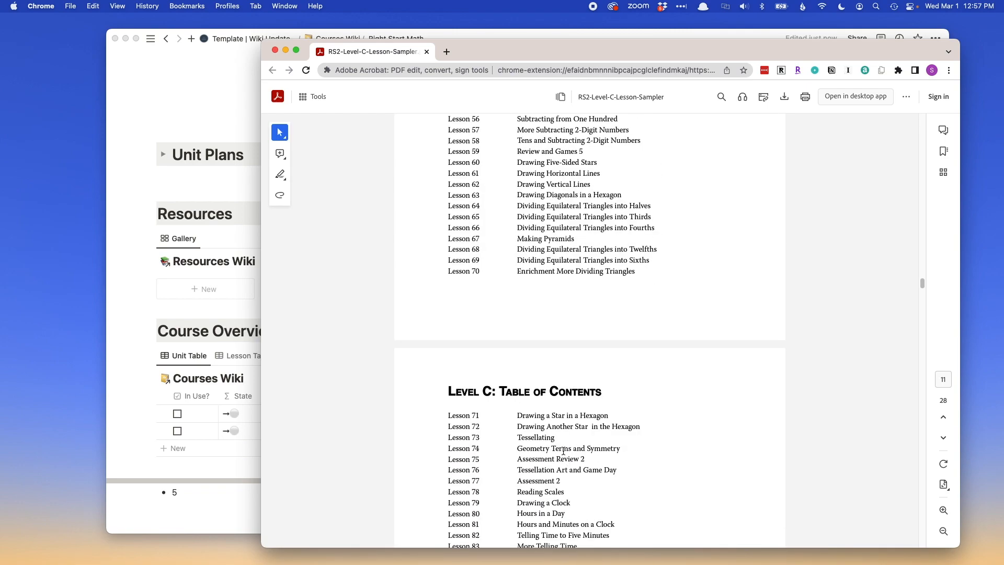
scroll(563, 450, up, 7)
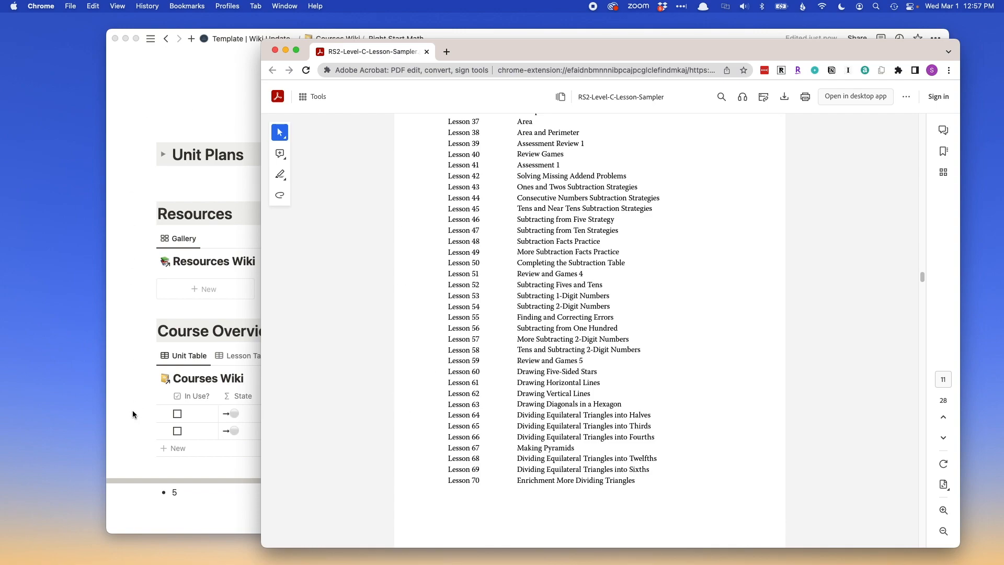
scroll(541, 426, up, 12)
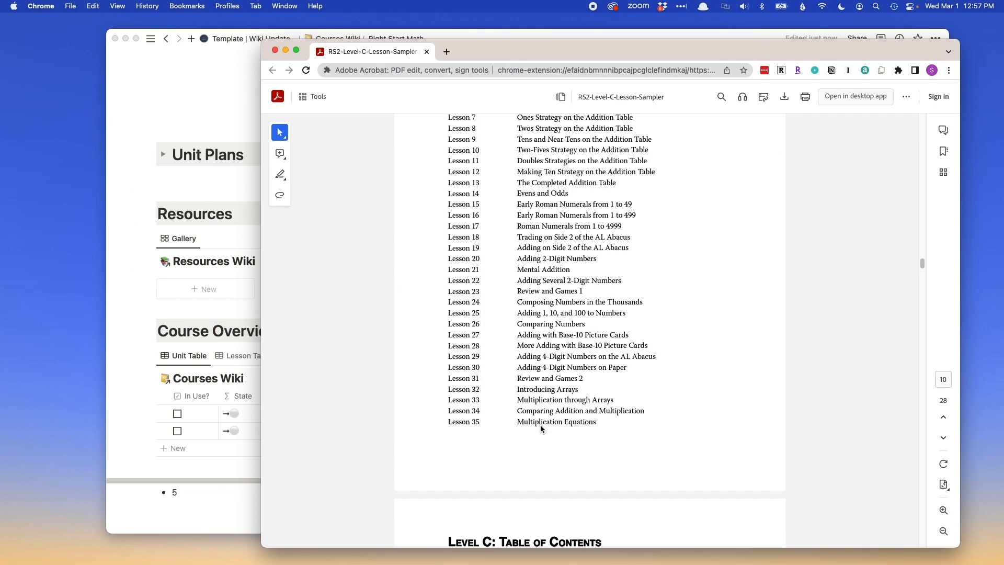
scroll(541, 428, up, 3)
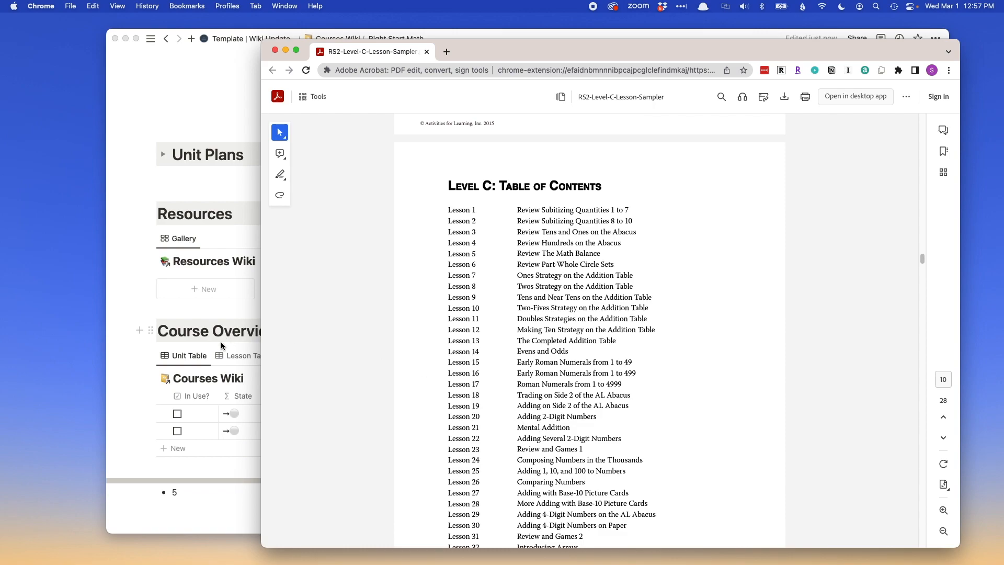
scroll(497, 263, up, 20)
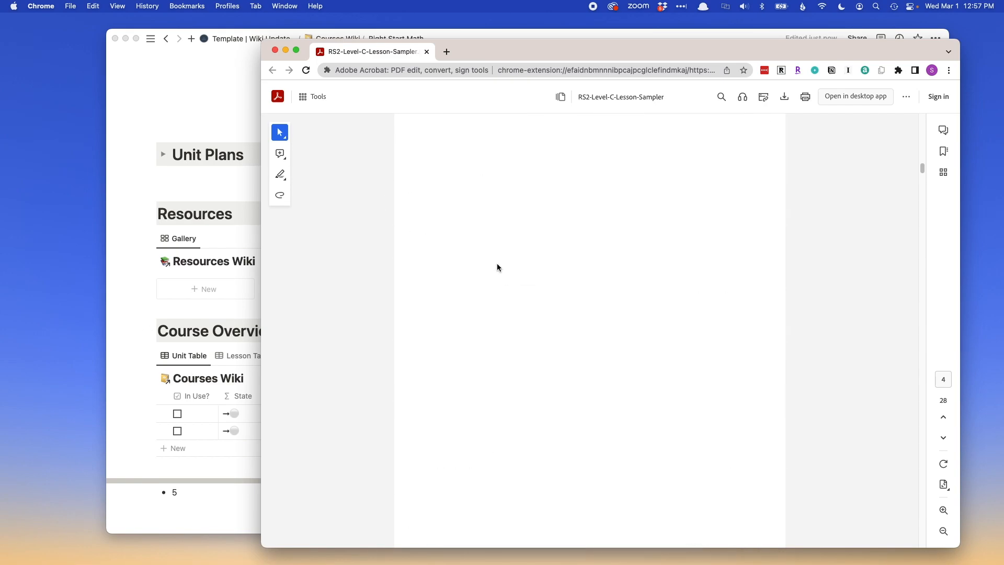
scroll(497, 267, up, 2)
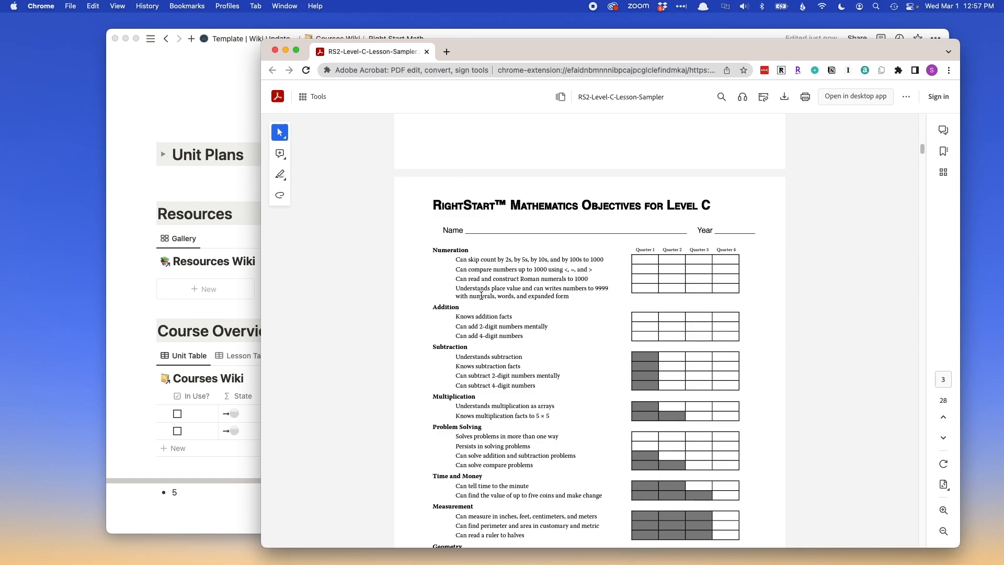
Switch to Notion, review the Right Start Math page down to the Course Overview unit table, and compare its units with the PDF objectives.
click(152, 431)
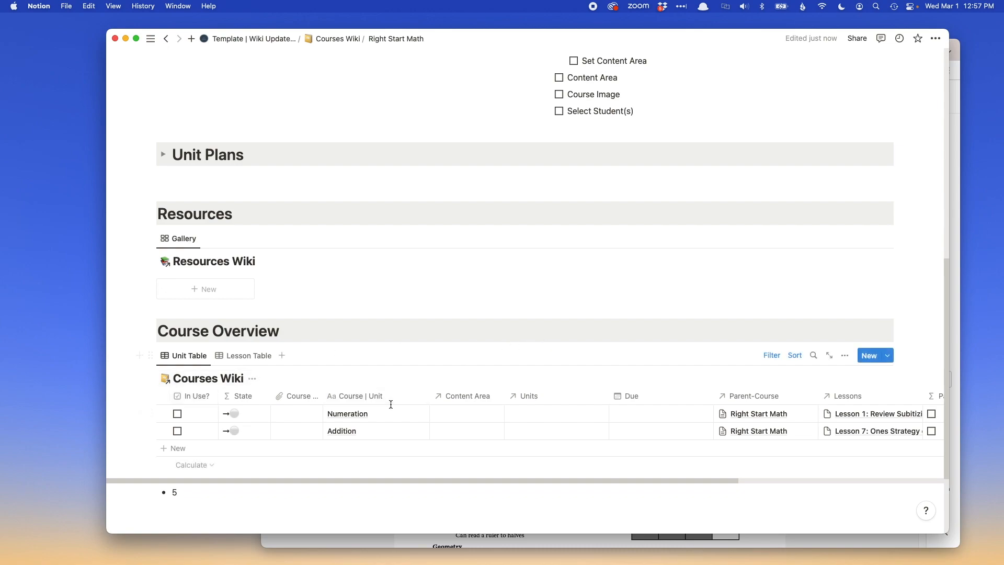
drag(490, 36, 521, 30)
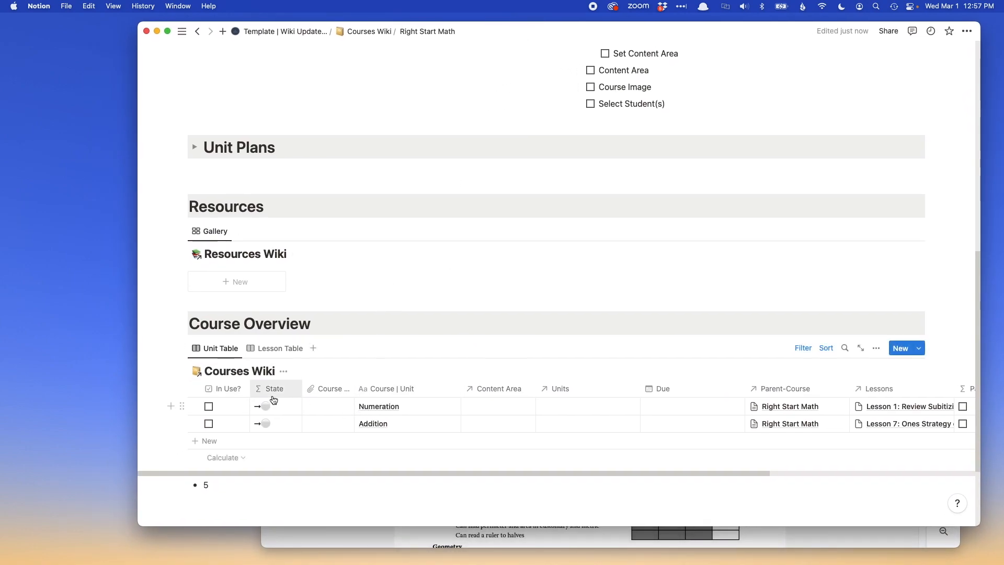
scroll(318, 390, up, 10)
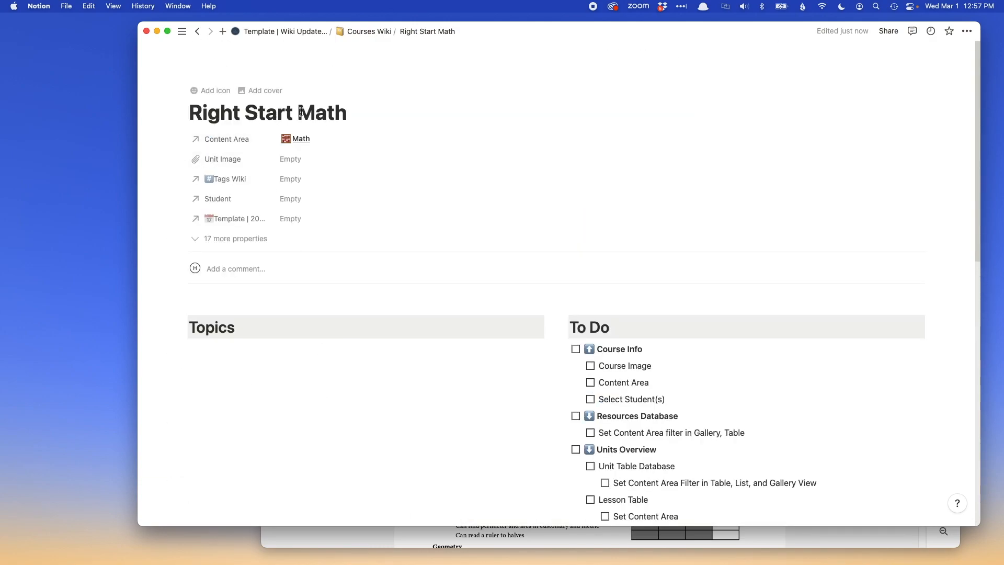
scroll(556, 321, down, 5)
scroll(457, 404, down, 10)
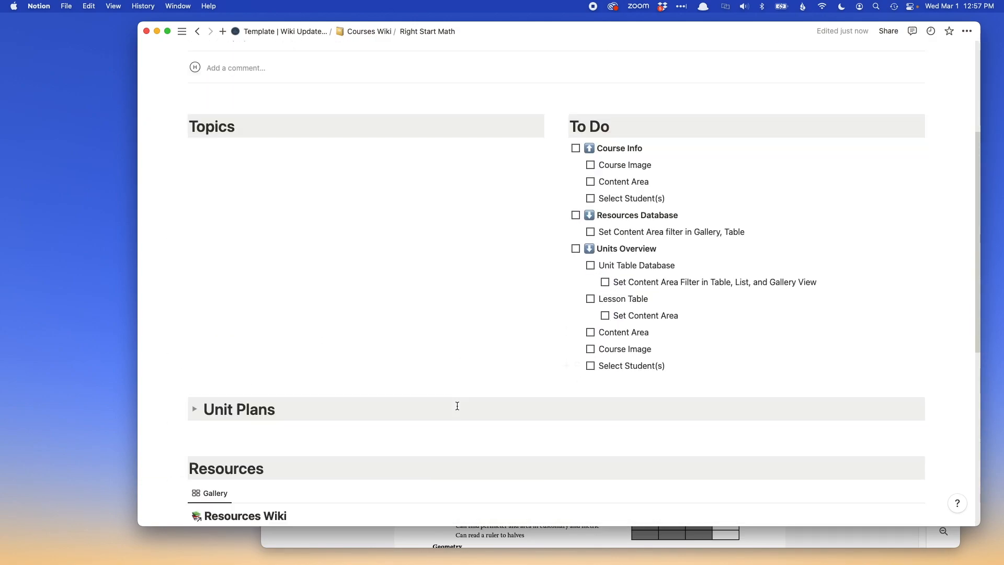
scroll(457, 406, down, 2)
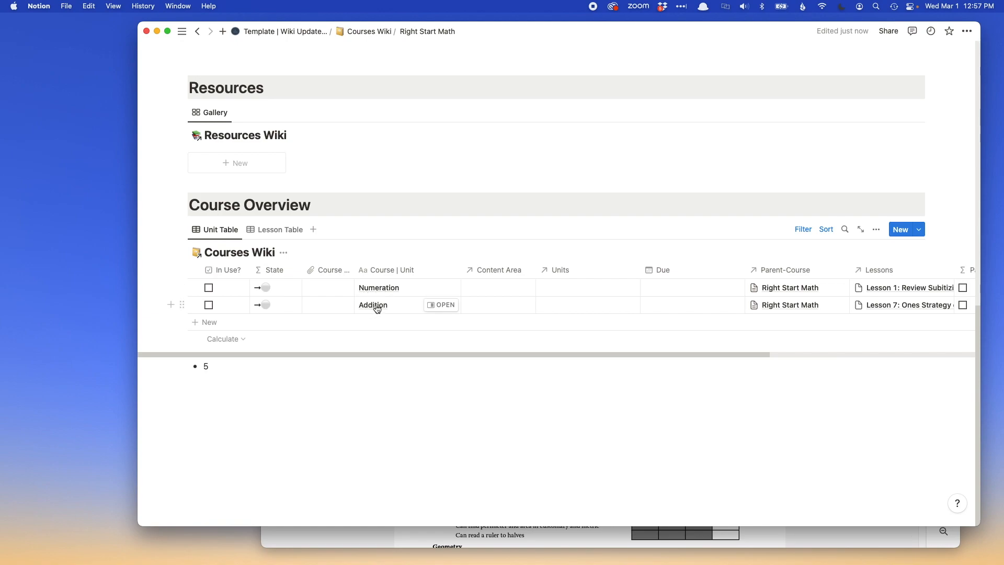
click(737, 536)
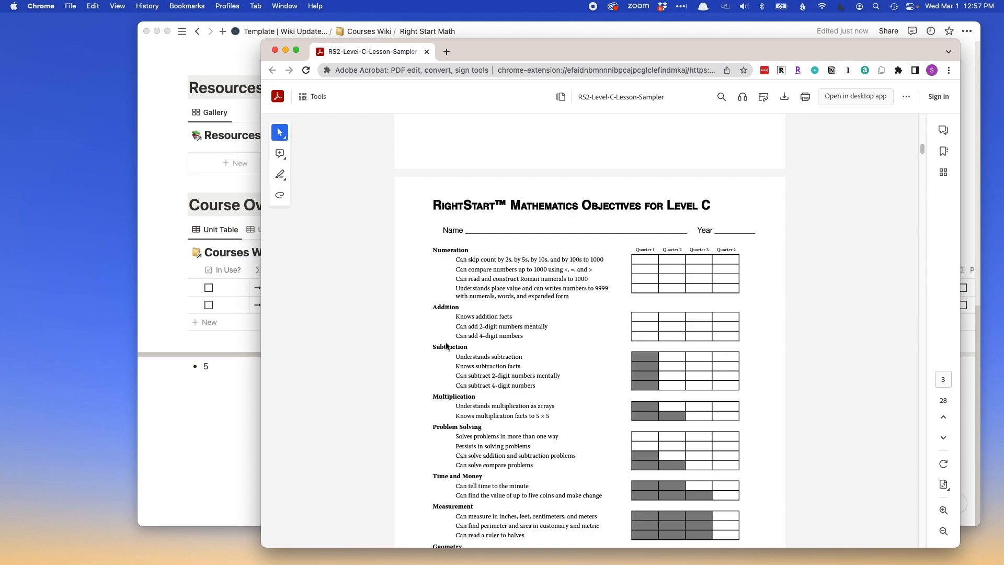
click(219, 419)
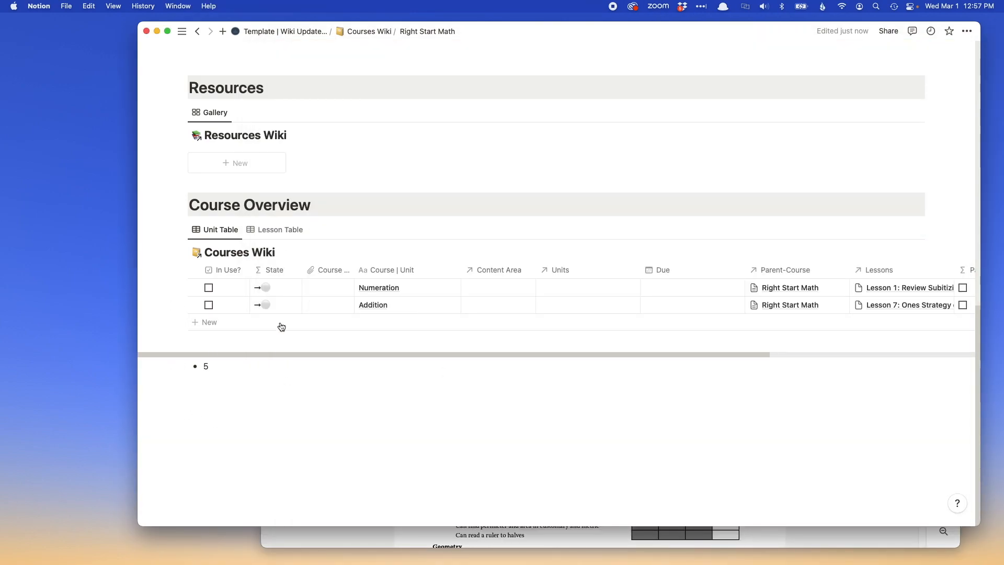
Show the Lesson Table view under Course Overview and review its columns.
click(267, 229)
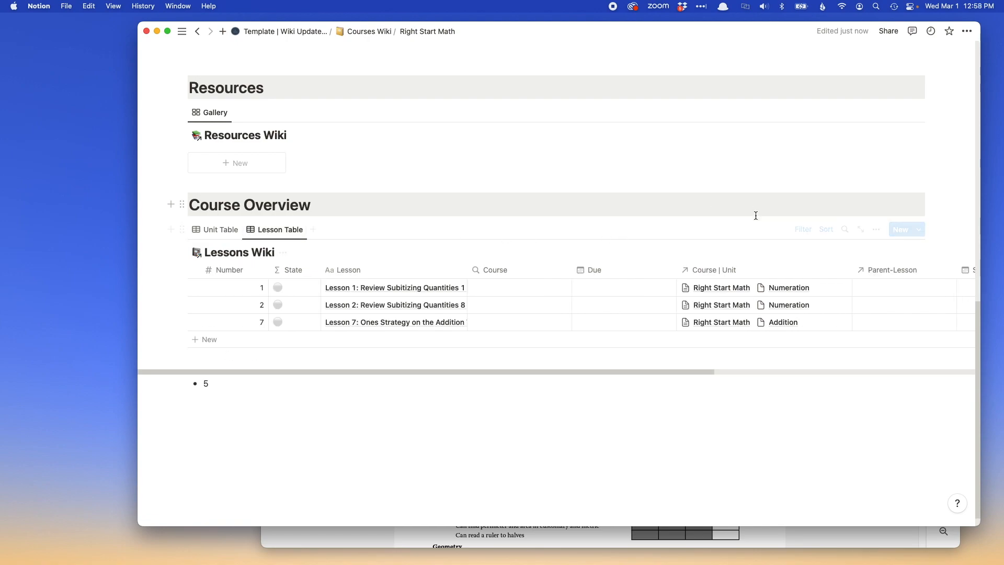
scroll(759, 225, up, 5)
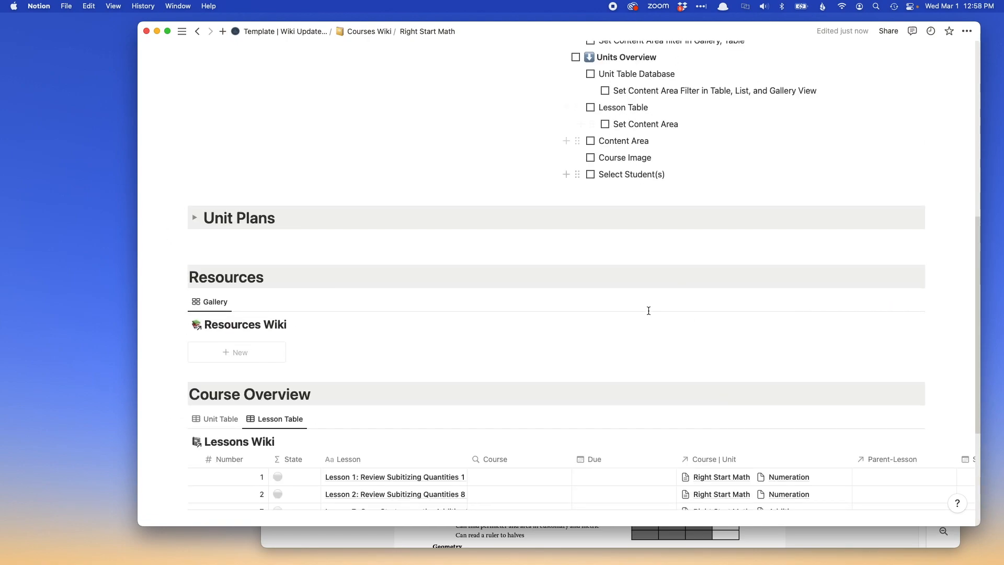
scroll(648, 311, down, 5)
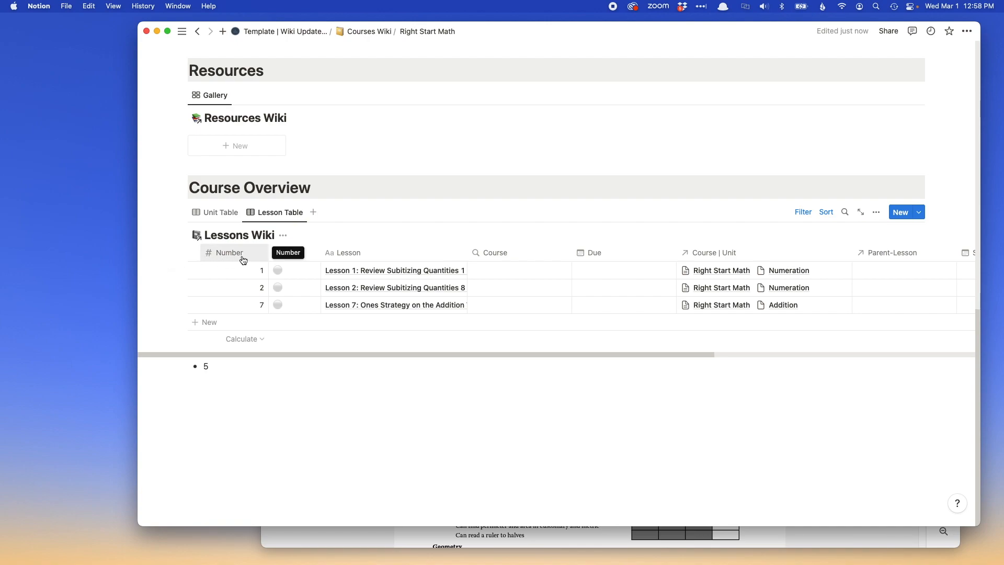
scroll(790, 284, right, 8)
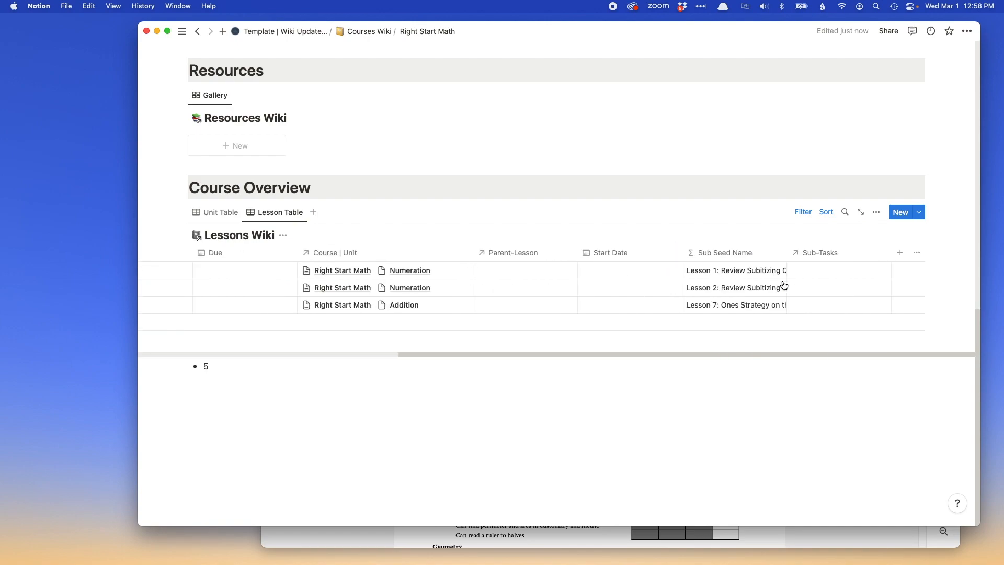
Search the lesson table's properties for "numb" to check the Number property, and close the property list.
click(917, 253)
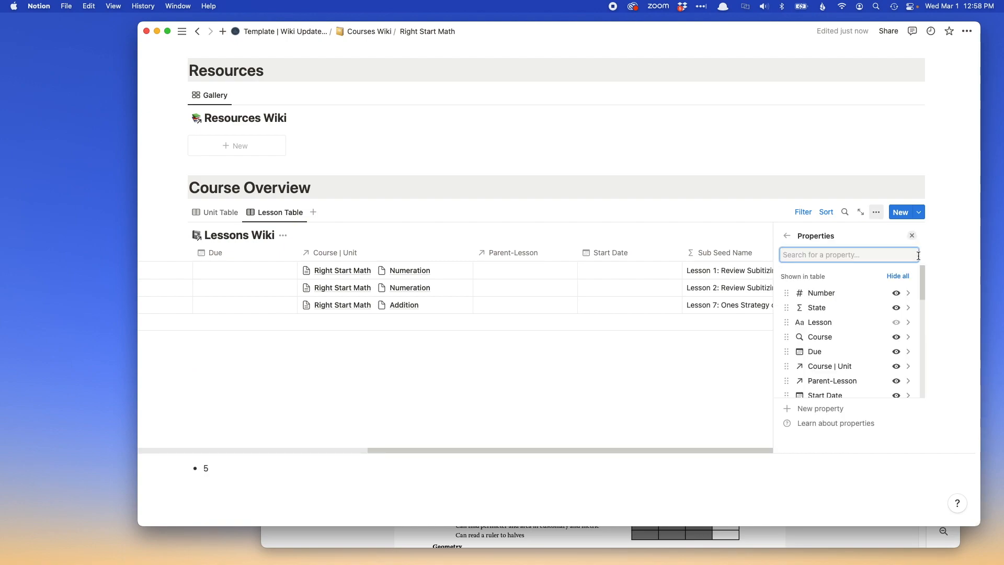
text(numb)
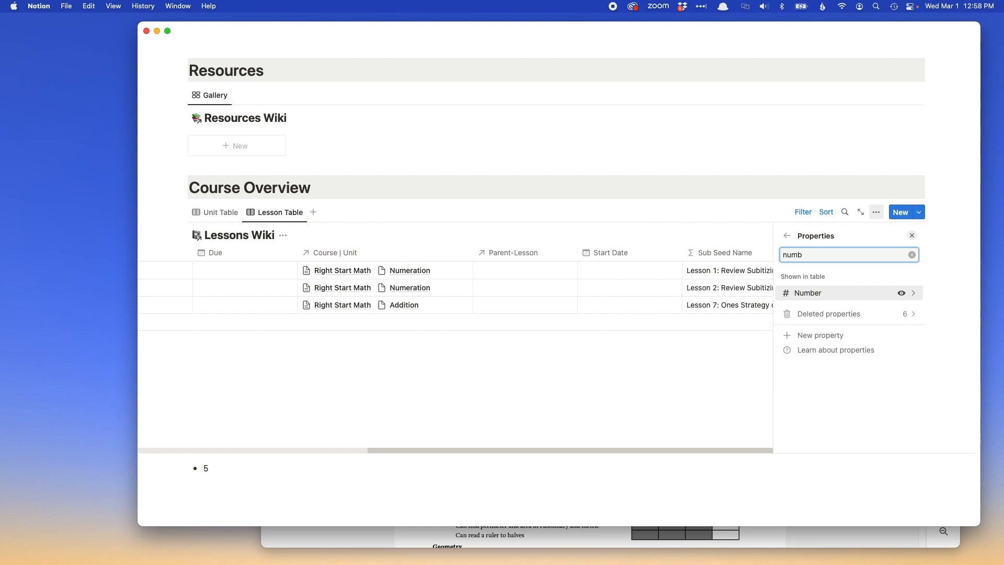
click(912, 235)
scroll(580, 287, left, 10)
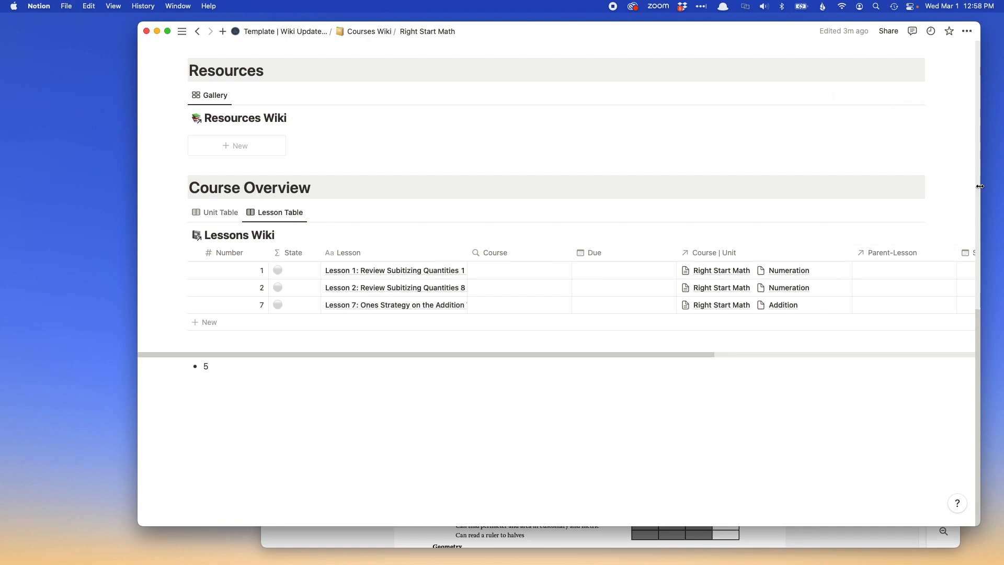
Narrow the Notion window and move the Chrome PDF window aside so the lesson table and the PDF are visible together.
drag(981, 186, 803, 211)
drag(529, 42, 399, 52)
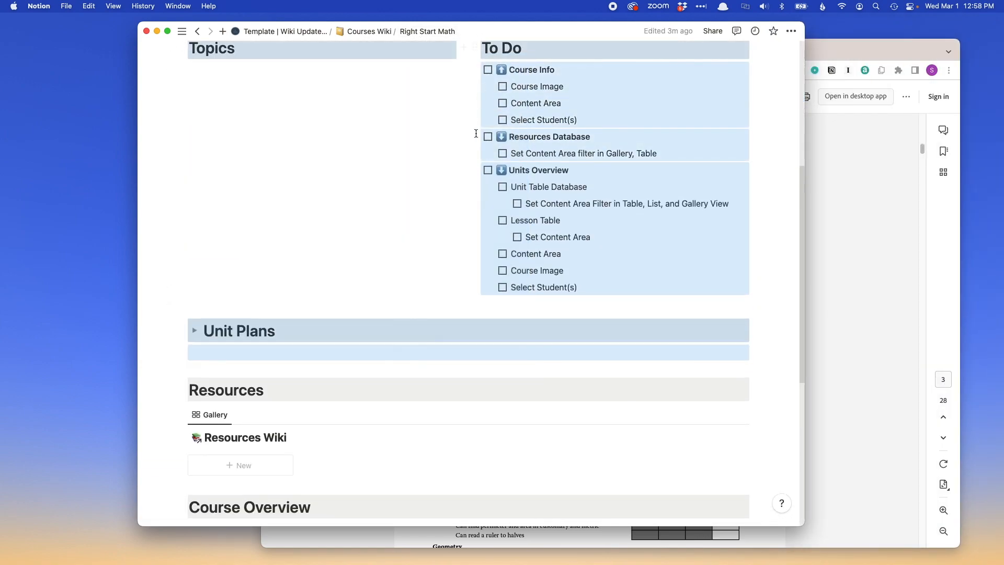
scroll(419, 105, down, 5)
scroll(209, 292, up, 2)
click(880, 258)
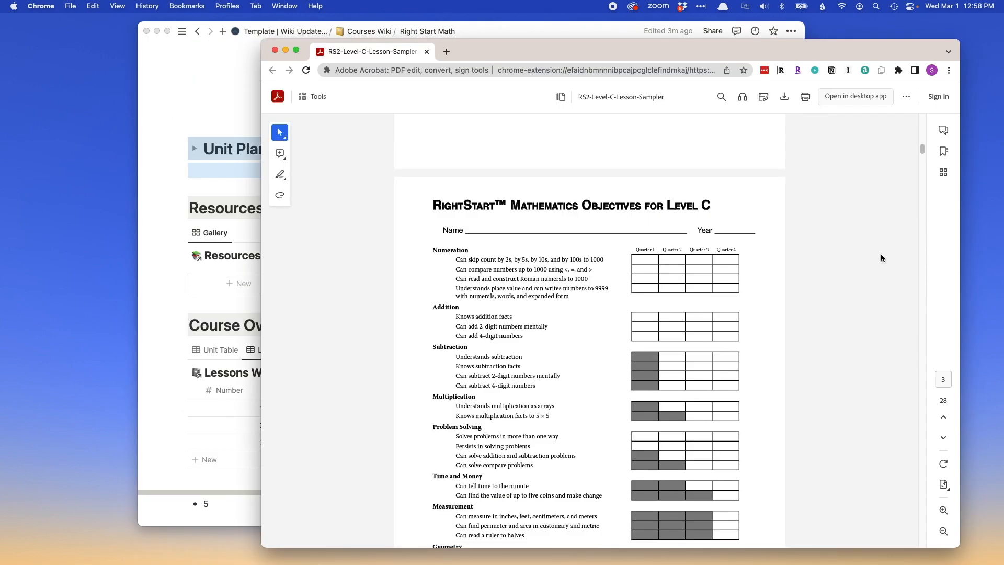
drag(419, 40, 596, 15)
Find Lesson 8 in the PDF's Level C table of contents and copy its title, "Twos Strategy on the Addition Table".
scroll(678, 272, down, 15)
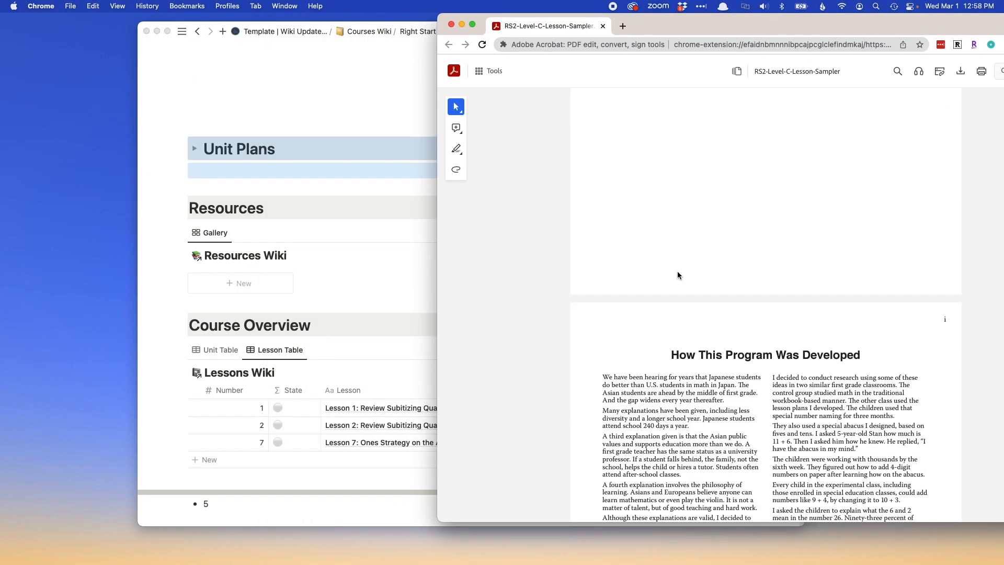
scroll(679, 275, down, 20)
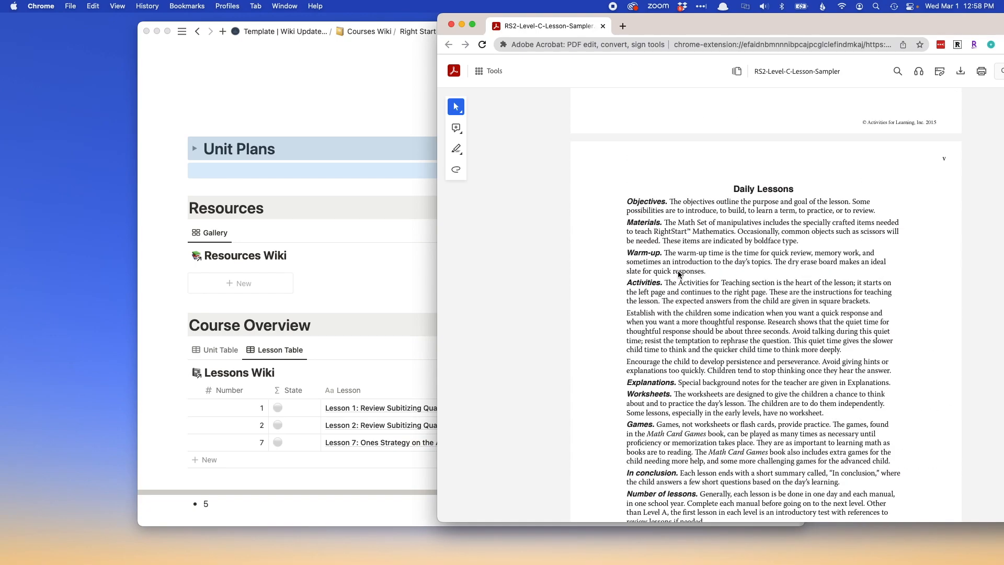
scroll(678, 271, down, 15)
scroll(678, 271, up, 5)
click(630, 152)
scroll(633, 154, up, 3)
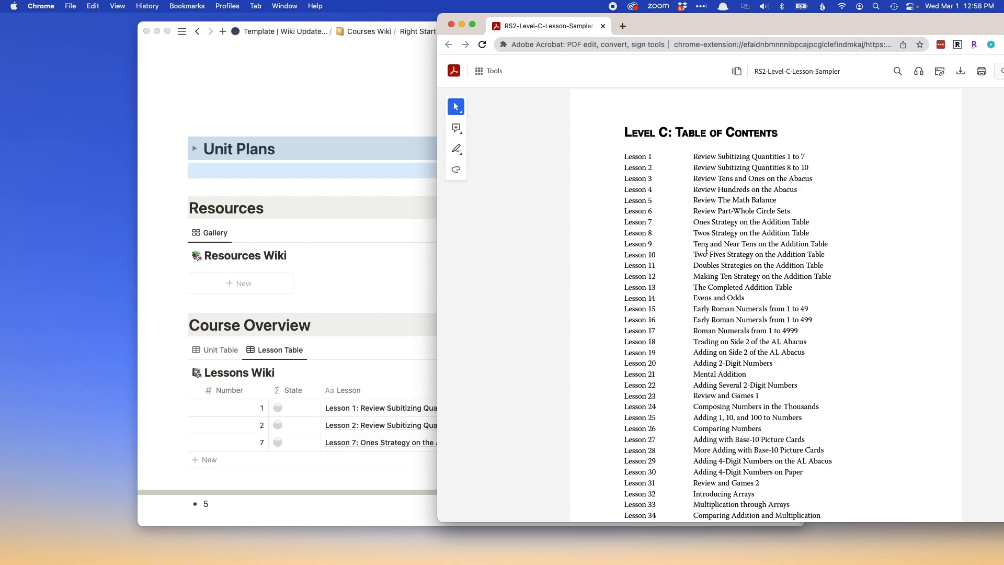
drag(695, 231, 809, 234)
key(super+c)
Switch to Notion and add a lesson named "Lesson 8: Twos Strategy on the Addition Table" to the lesson table, using the copied title.
click(369, 293)
click(352, 459)
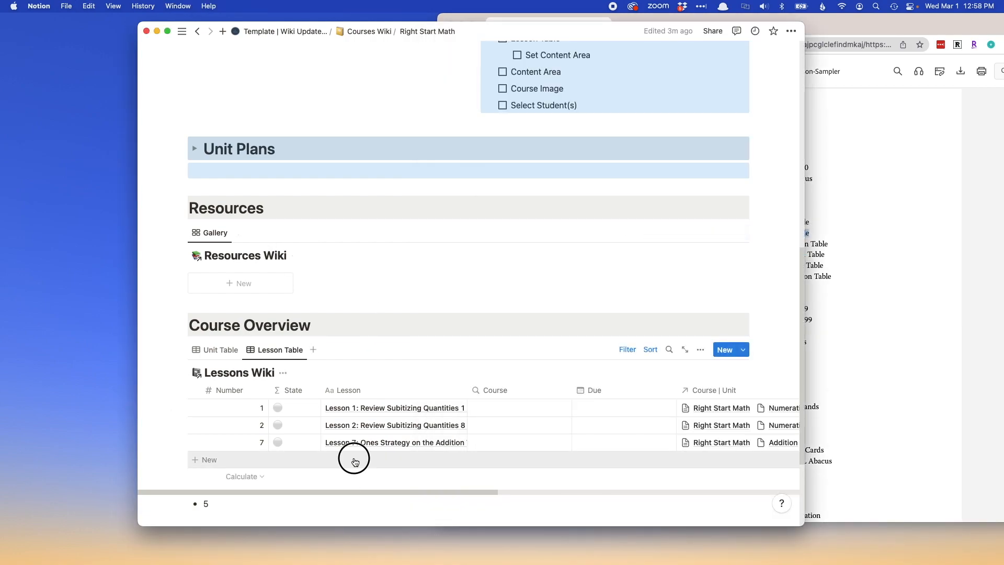
text(Lessoj)
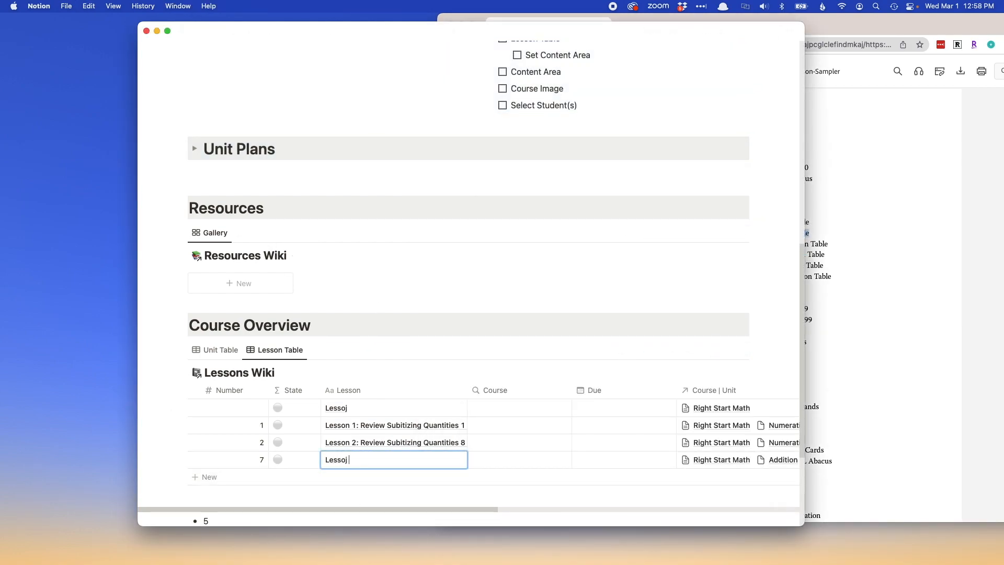
text(n 8:)
key(super+v)
key(Escape)
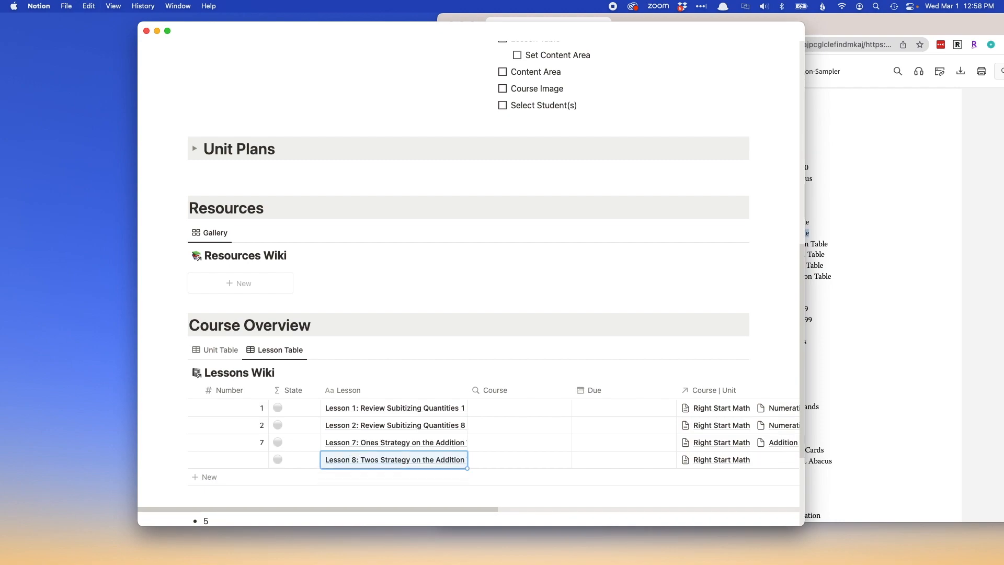
Add another row below Lesson 8 in the lesson table and start its name with "Lesson 9: ".
key(shift+Return)
text(Lessdon)
key(BackSpace)
key(BackSpace)
key(BackSpace)
text(n 9:)
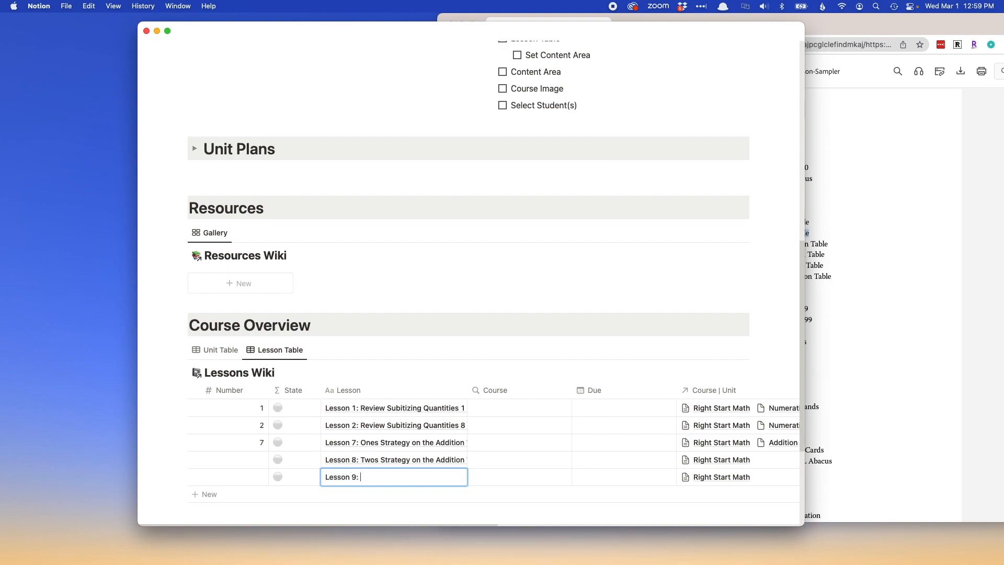
Copy the Lesson 9 title, "Tens and Near Tens on the Addition Table", from the Chrome PDF and append it to the new lesson's name in Notion.
key(super+Tab)
drag(737, 255, 820, 252)
text(:)
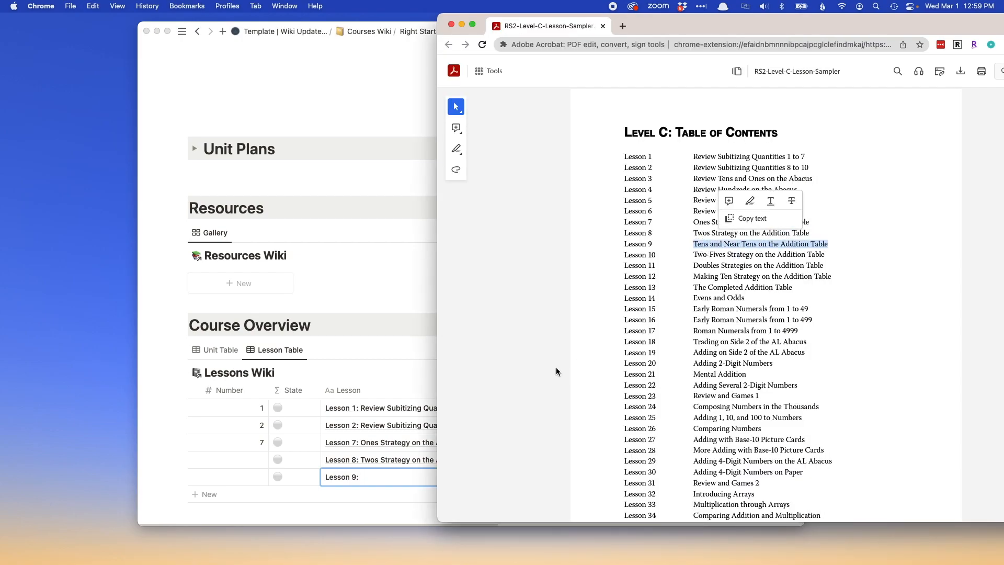
key(super+c)
key(super+Tab)
key(super+v)
key(Escape)
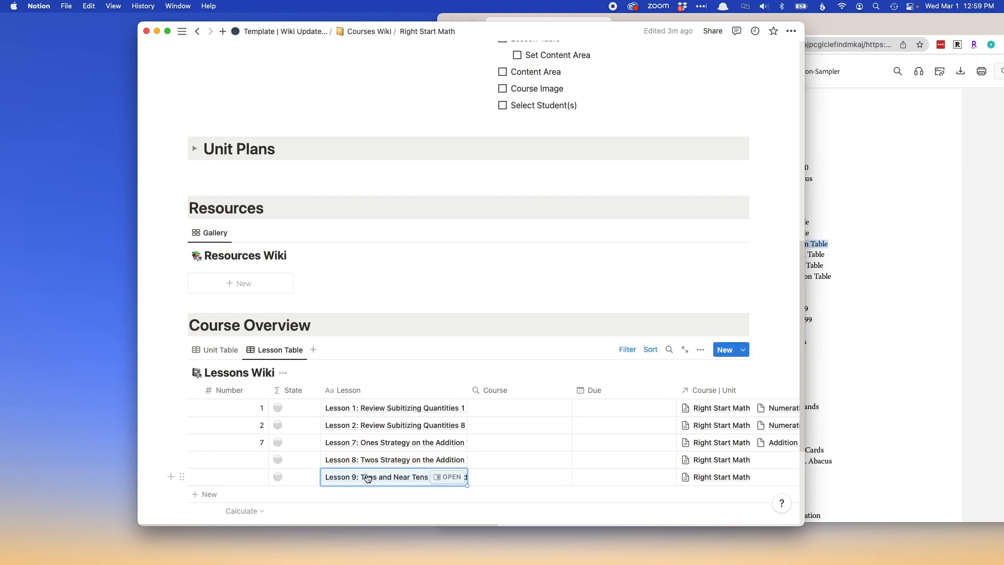
Set the Number property to 8 for Lesson 8 and 9 for Lesson 9 in the lesson table.
click(260, 446)
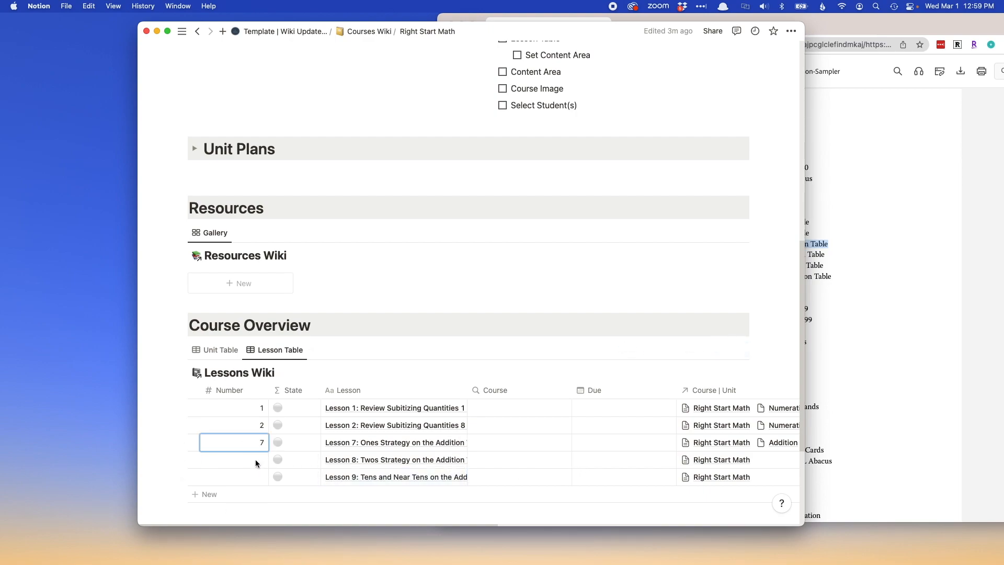
click(235, 460)
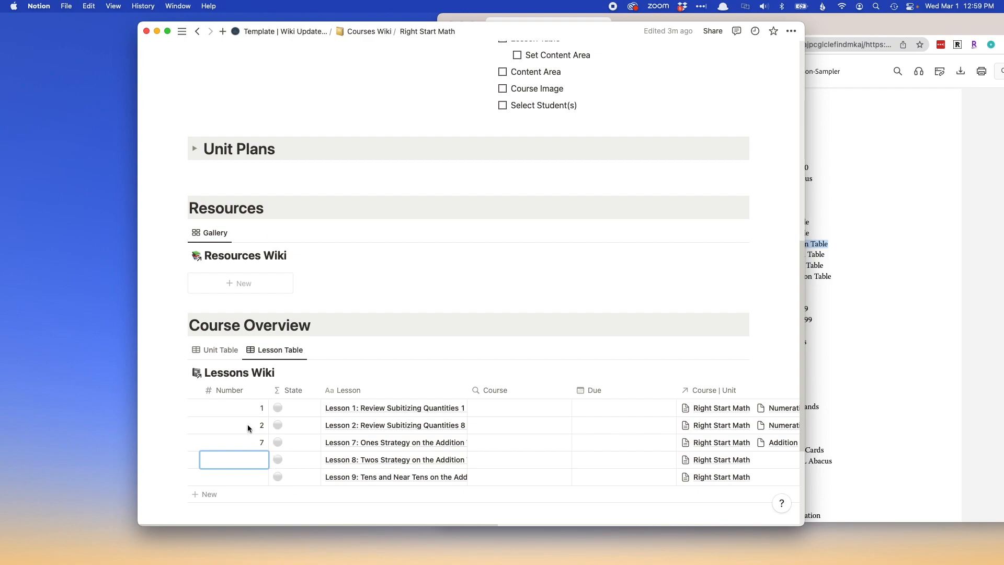
click(260, 480)
text(9)
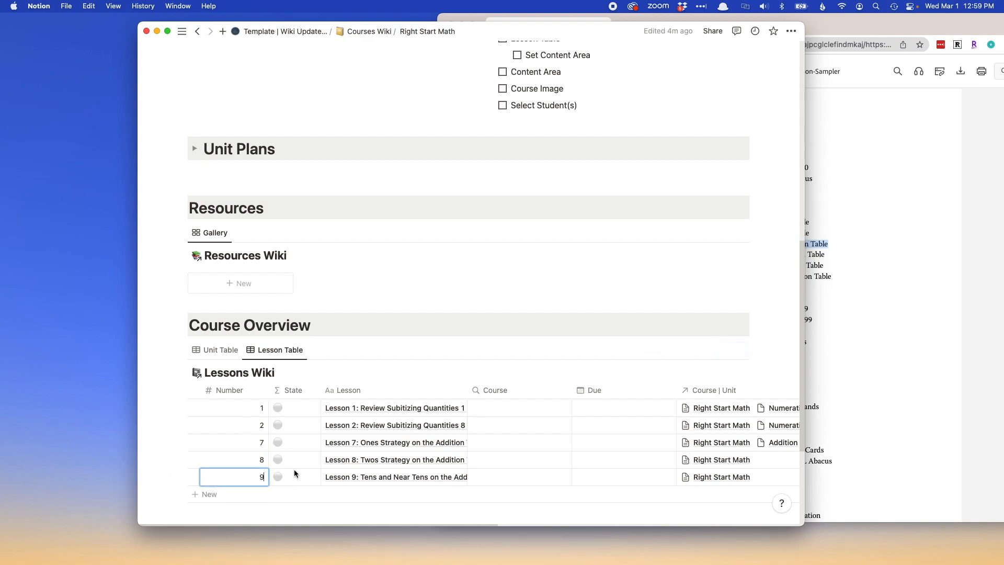
key(Escape)
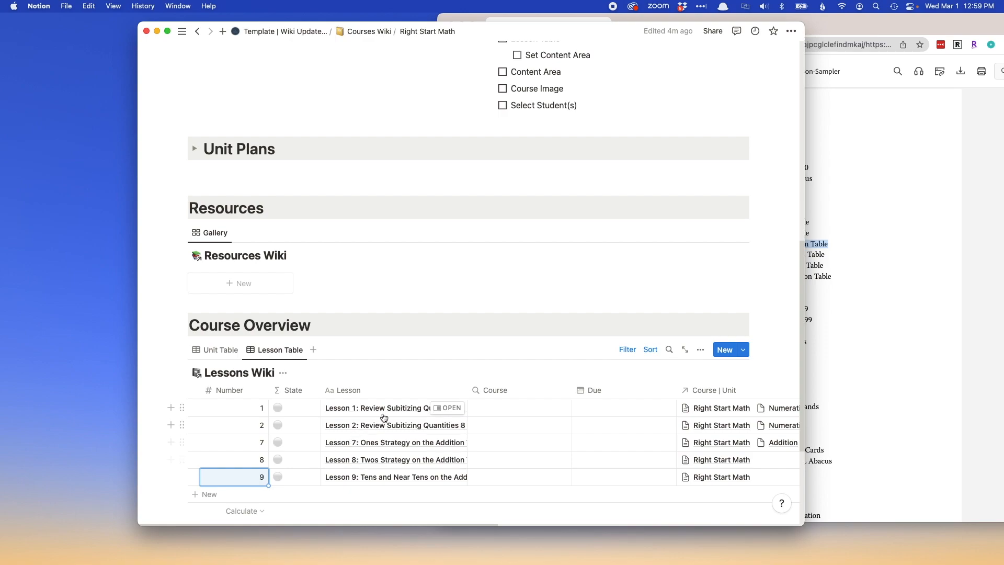
Try removing the "Lesson 1:" prefix from the first lesson's name, and put the prefix back.
click(357, 408)
drag(356, 408, 276, 403)
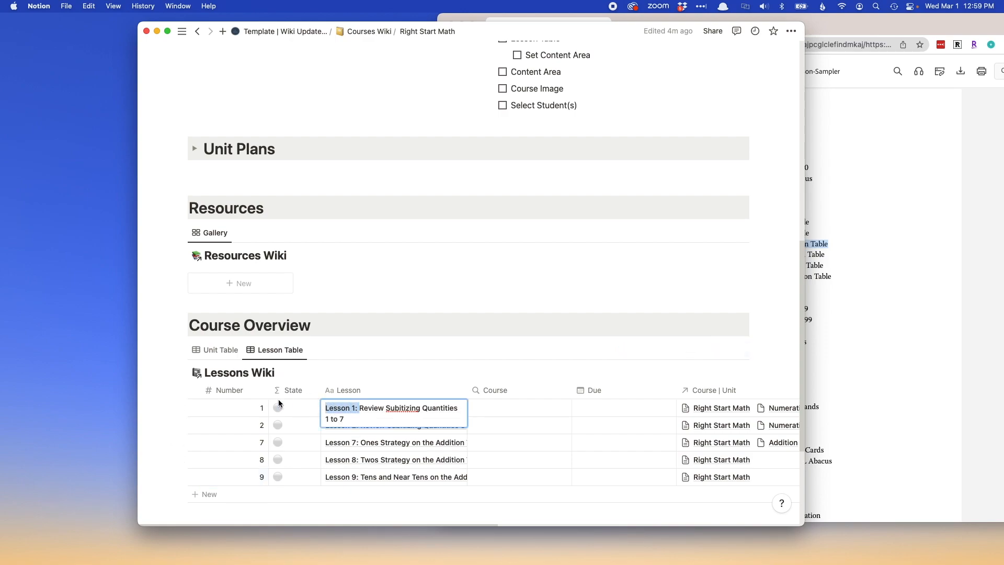
key(BackSpace)
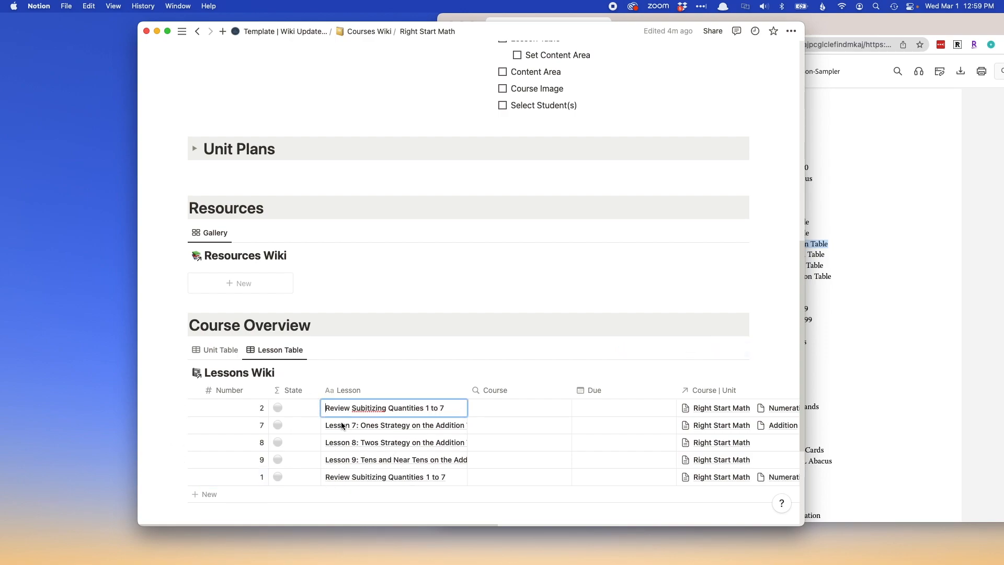
text(Lesson 1)
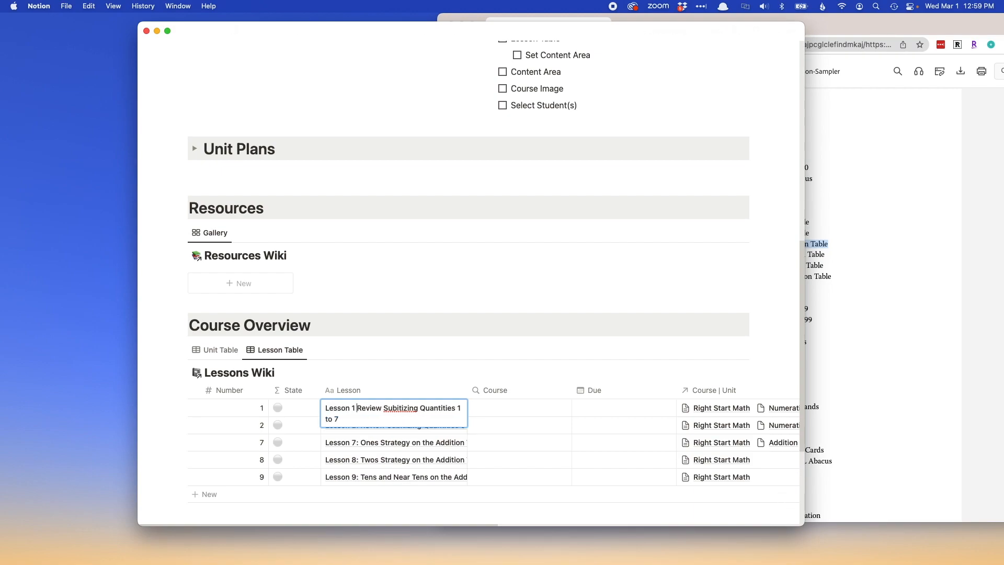
key(BackSpace)
text(:)
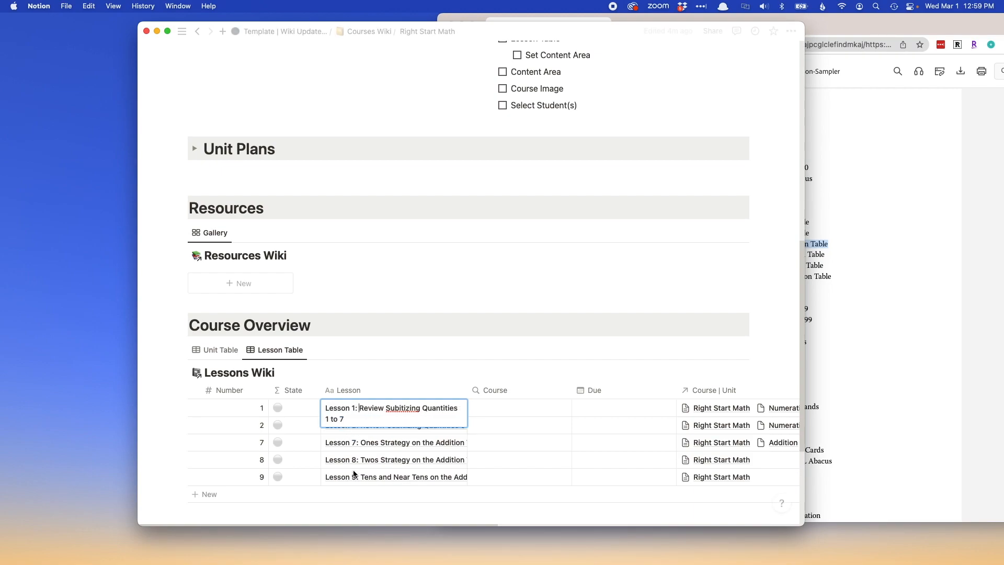
key(Escape)
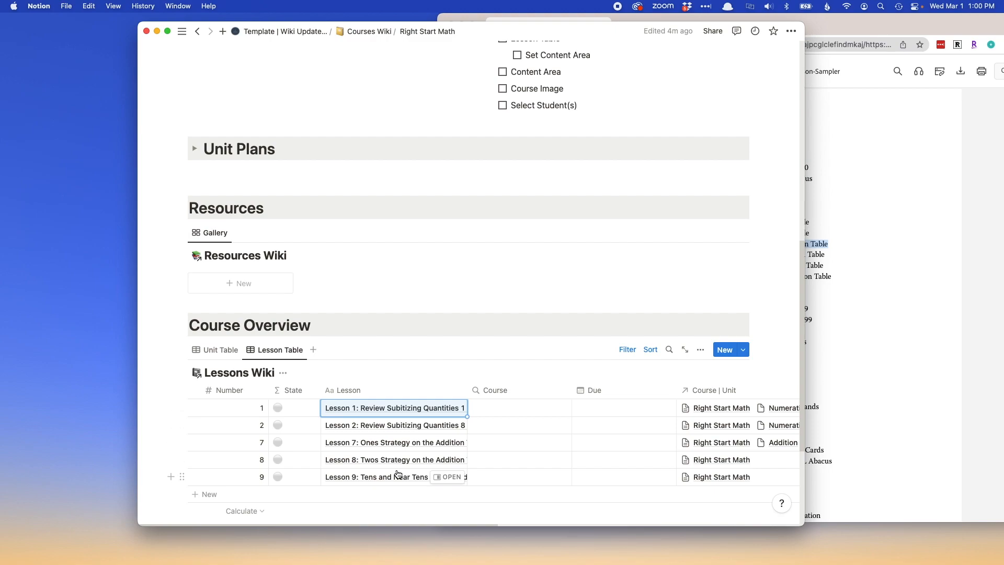
Move the Course | Unit column directly after the Lesson column and link Lesson 8 to the Addition unit.
drag(713, 390, 492, 397)
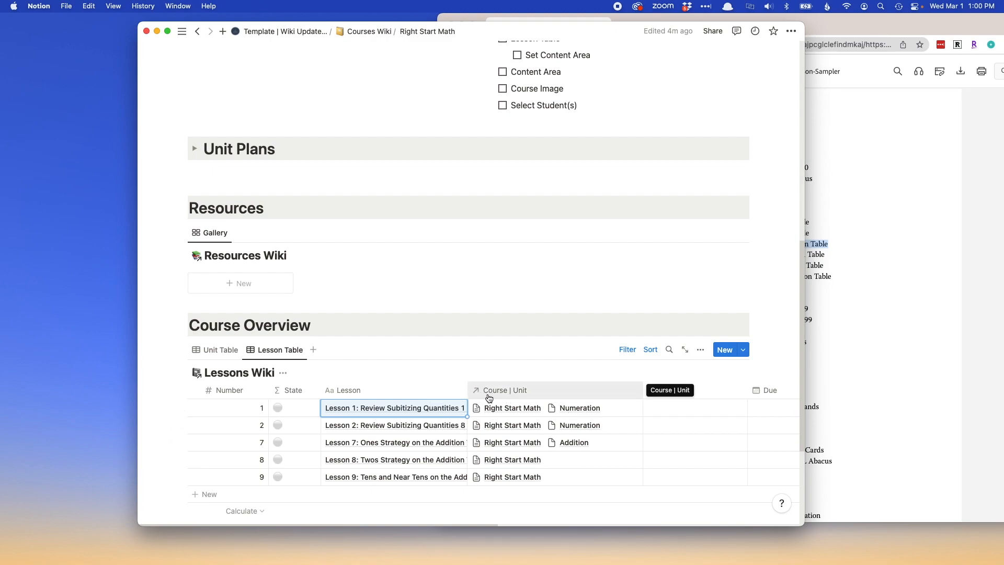
click(568, 463)
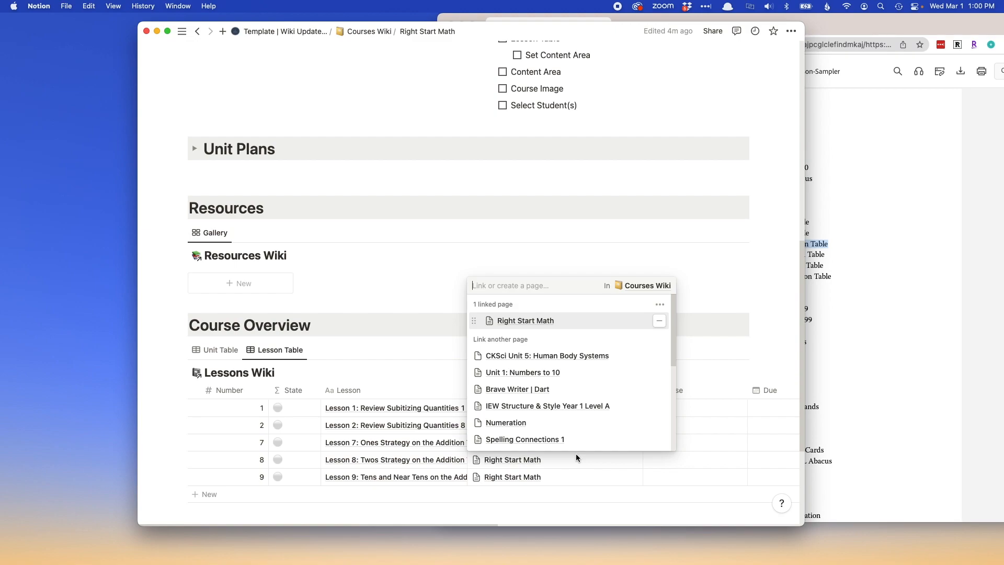
text(addi)
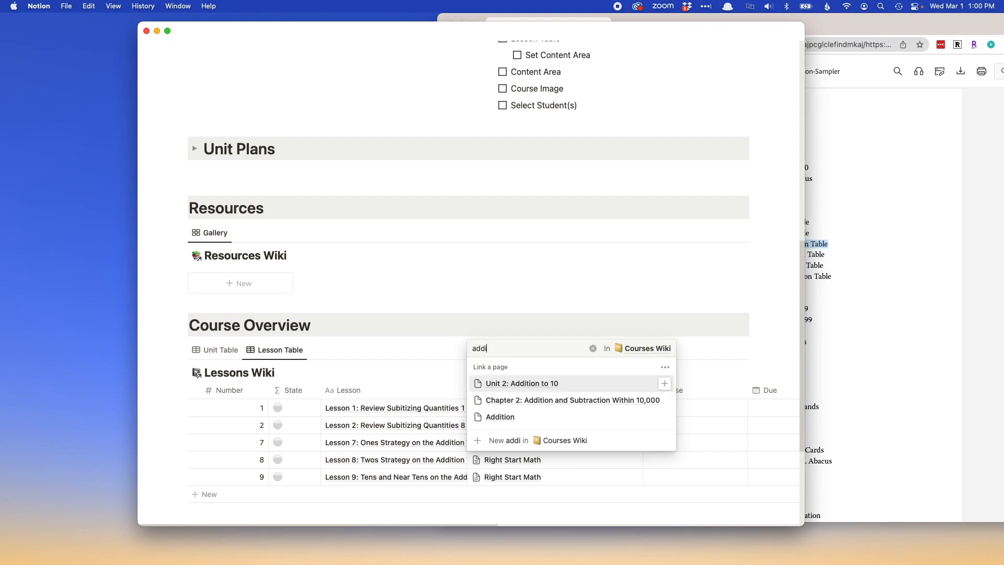
key(Down)
key(Down)
key(Return)
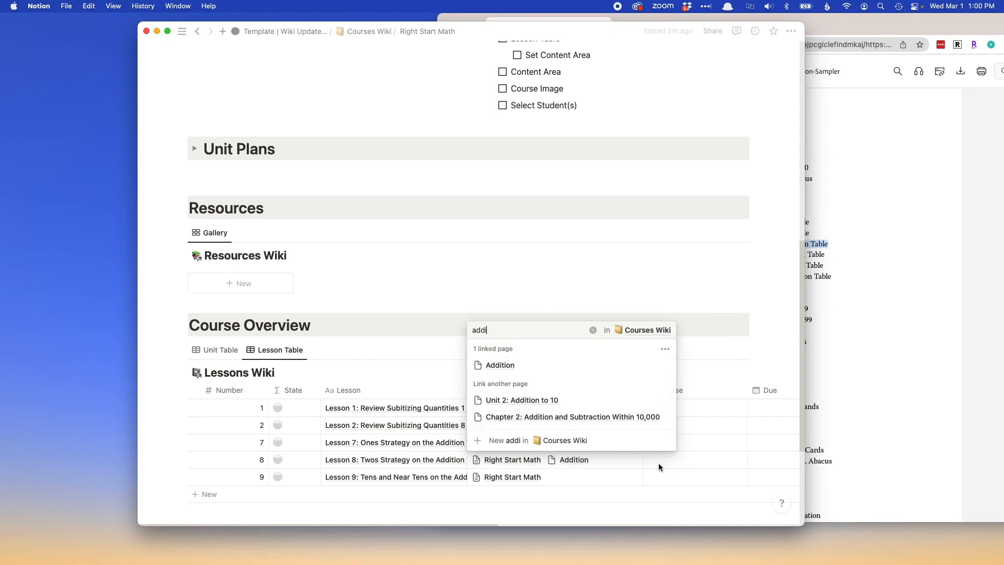
key(Escape)
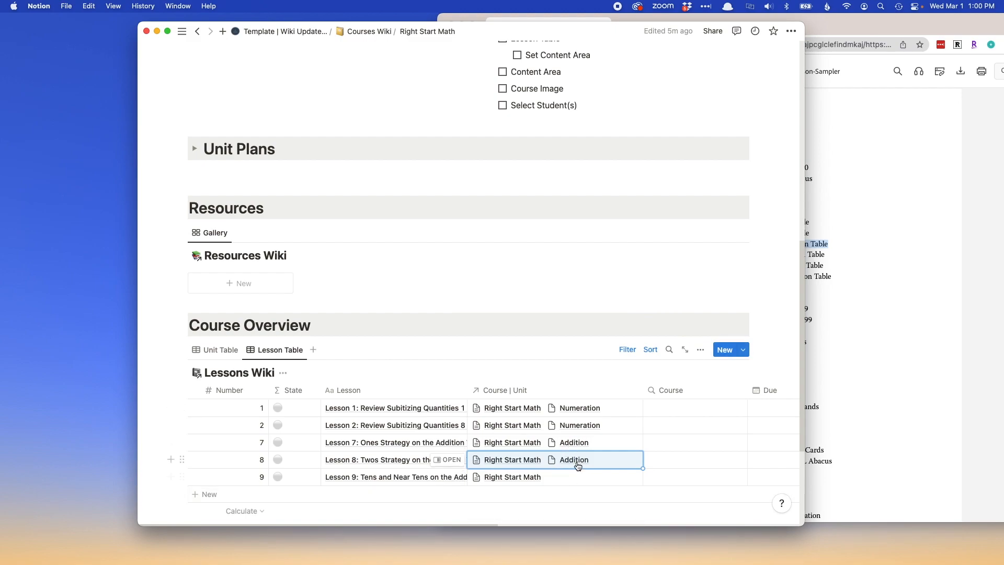
Open the linked Addition unit page from Lesson 8's Course | Unit property to view it, and close it again.
click(576, 464)
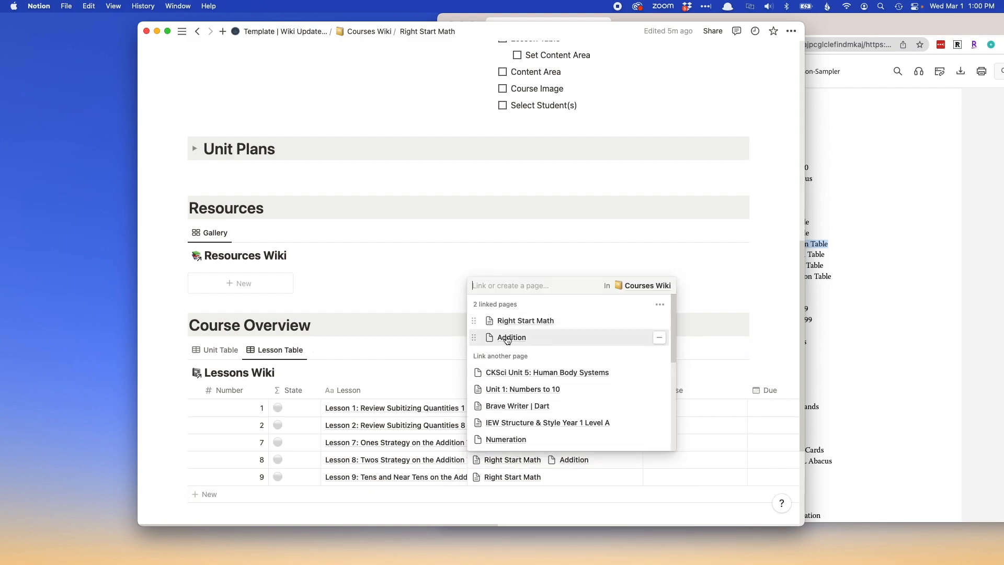
click(506, 336)
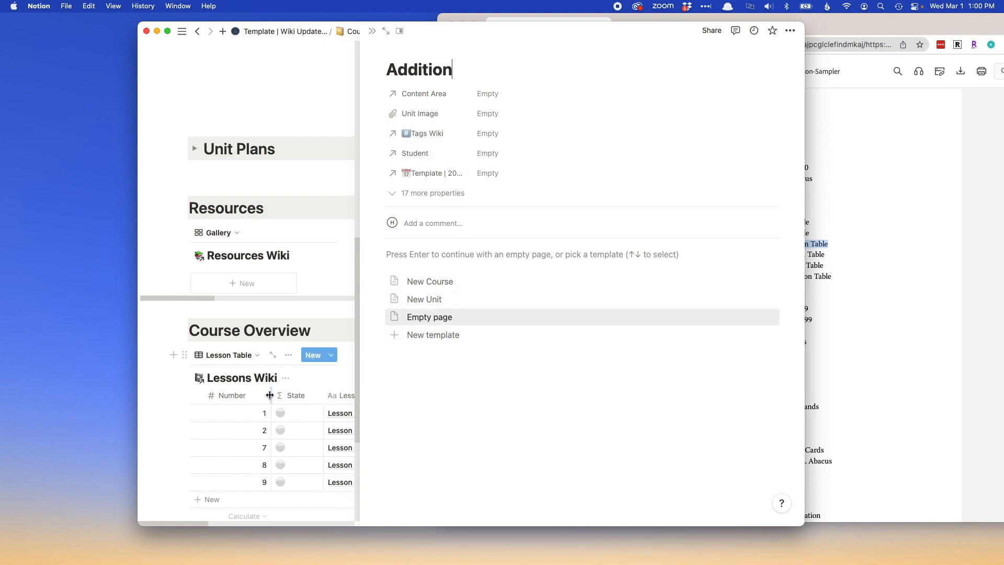
click(162, 407)
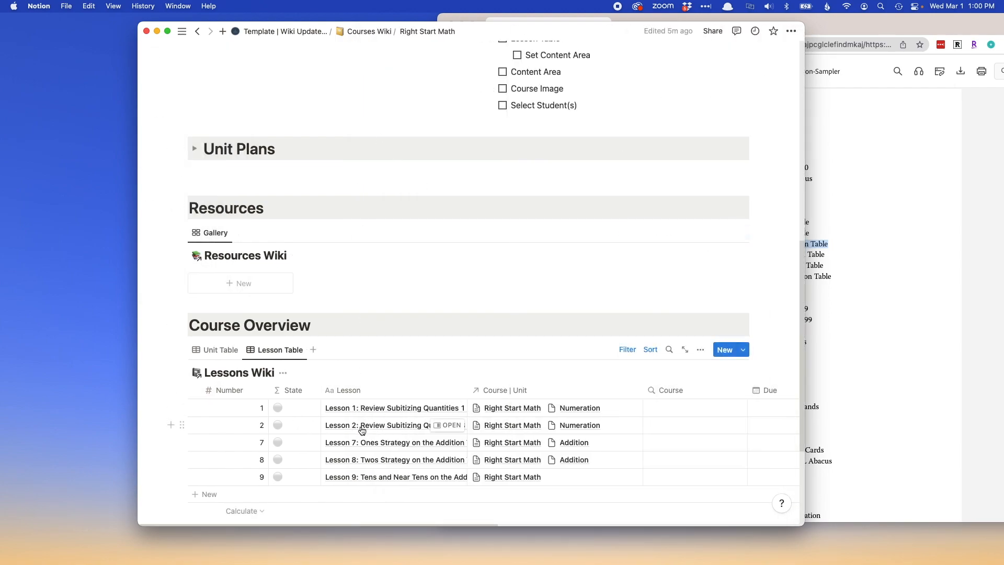
Search the workspace for "resource" and open the Resources Wiki page.
scroll(366, 167, up, 10)
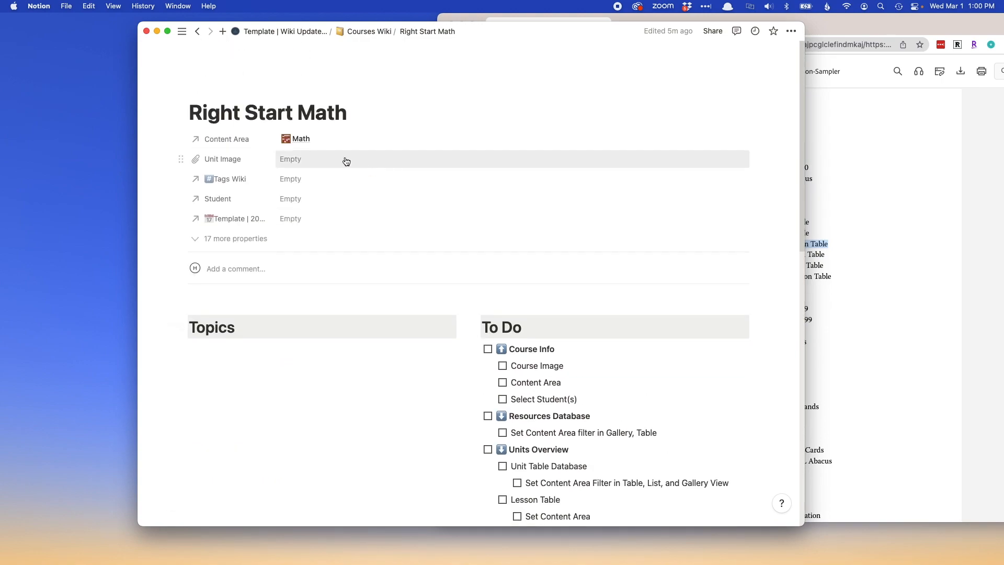
click(183, 31)
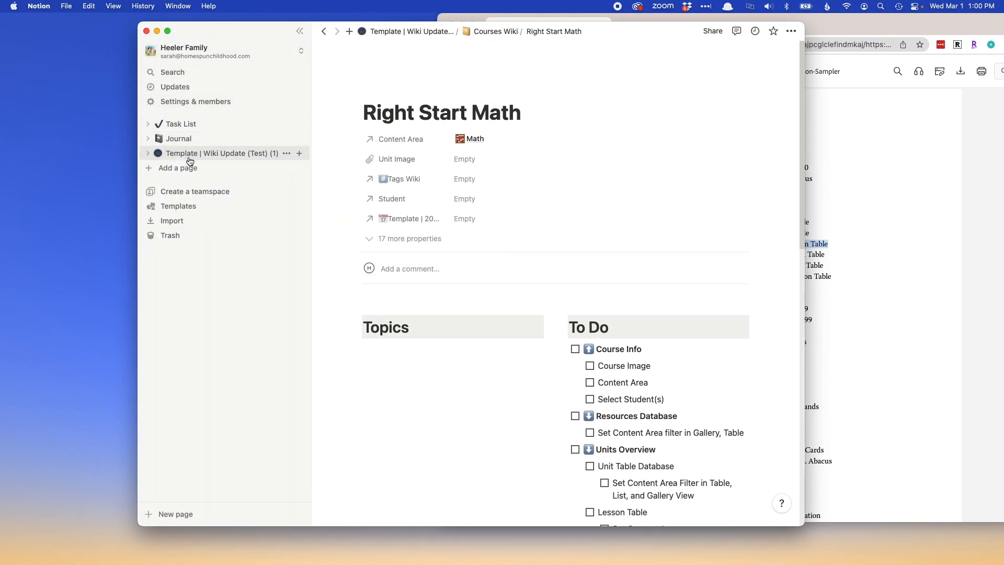
click(232, 72)
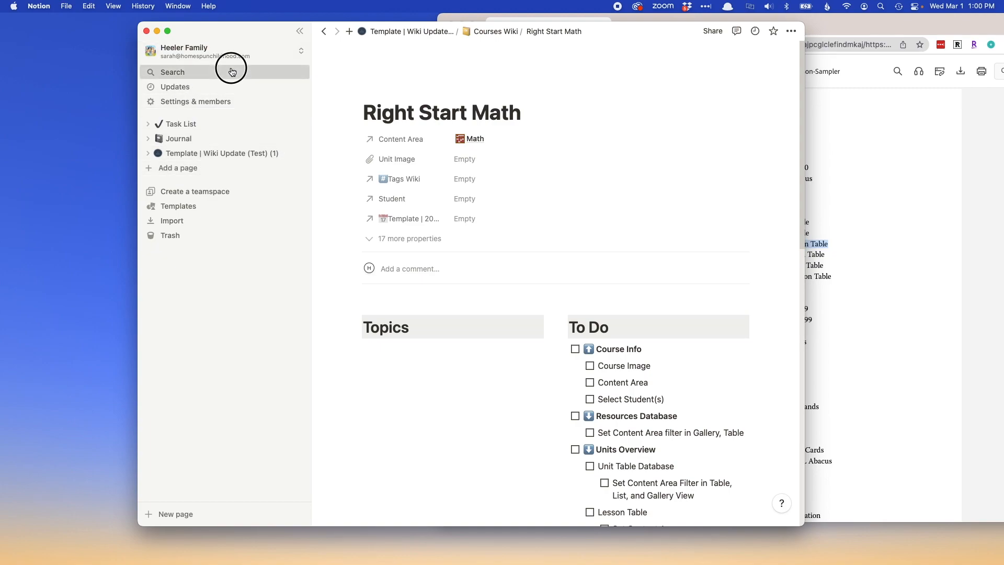
text(resource)
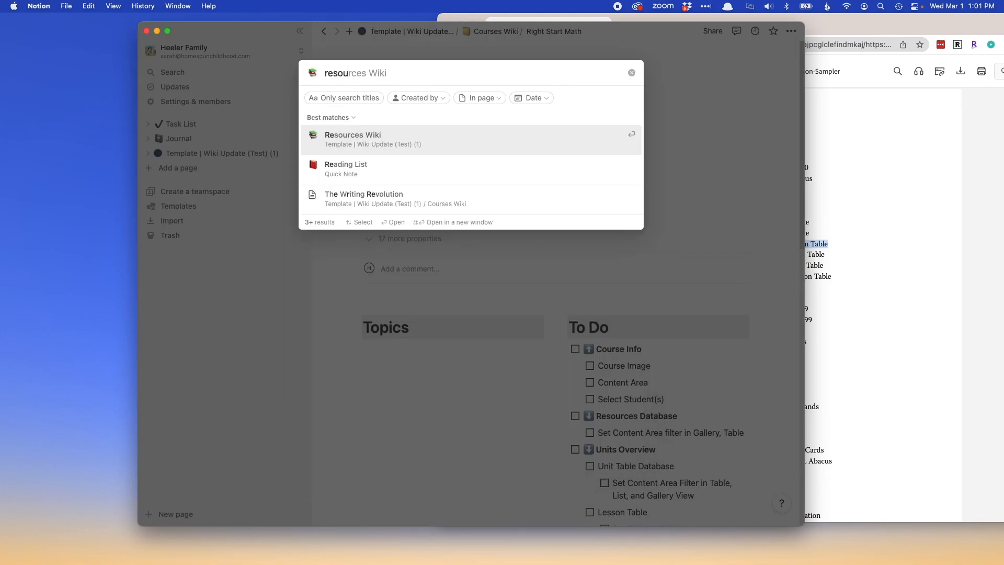
click(337, 139)
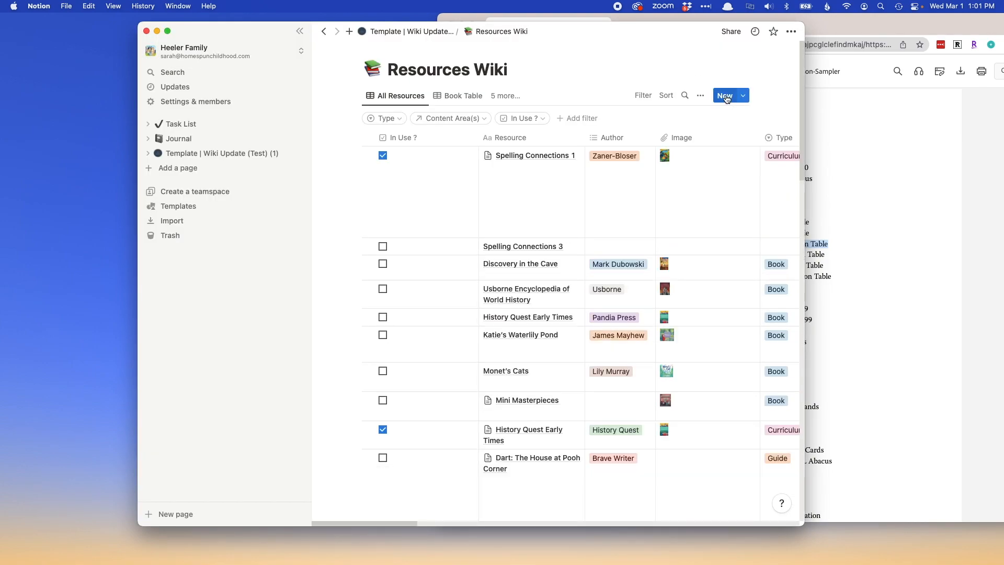
Create a resource named "Right Start Math" in the Resources Wiki and apply the New Curriculum template to its page.
click(730, 95)
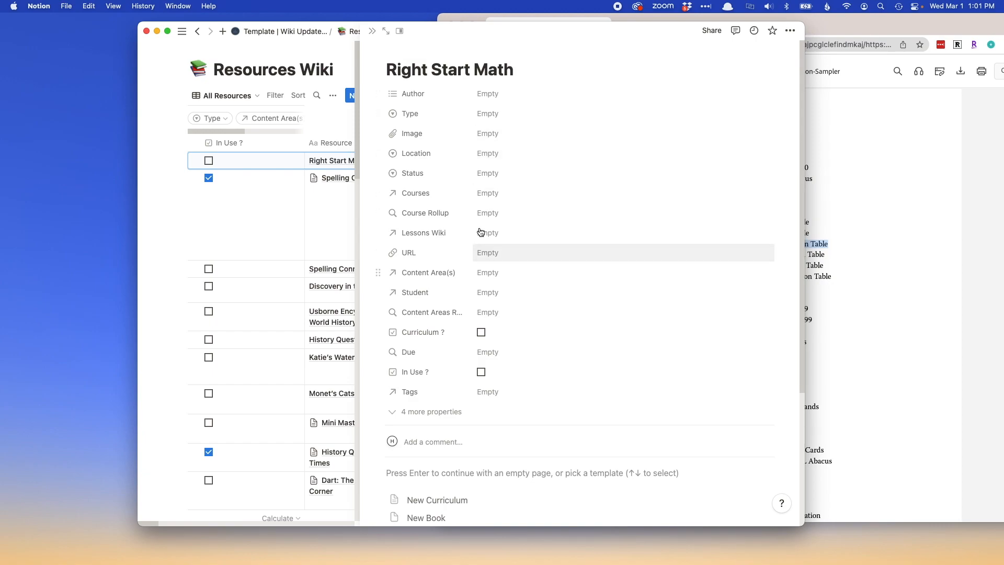
scroll(562, 489, down, 2)
click(447, 439)
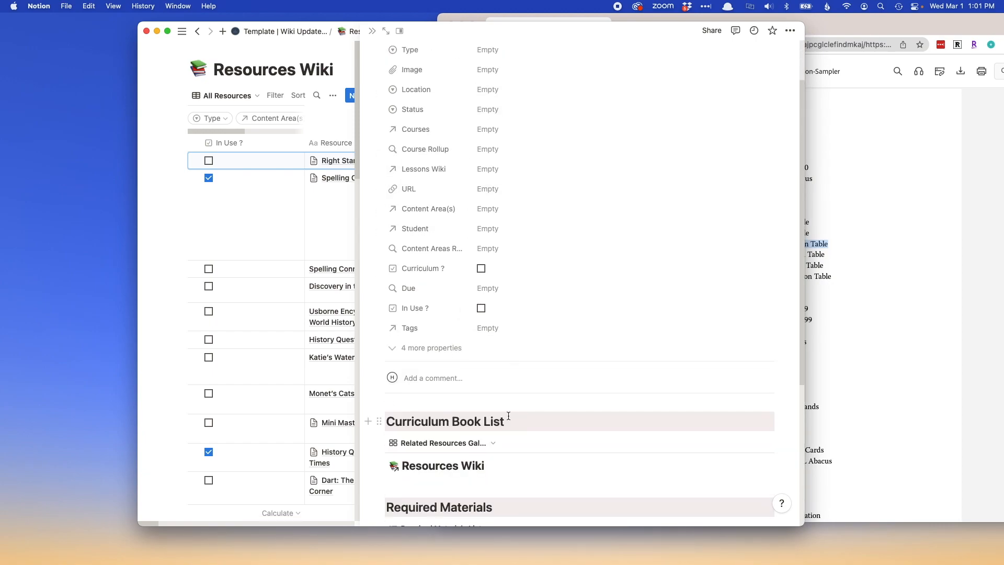
scroll(508, 418, down, 5)
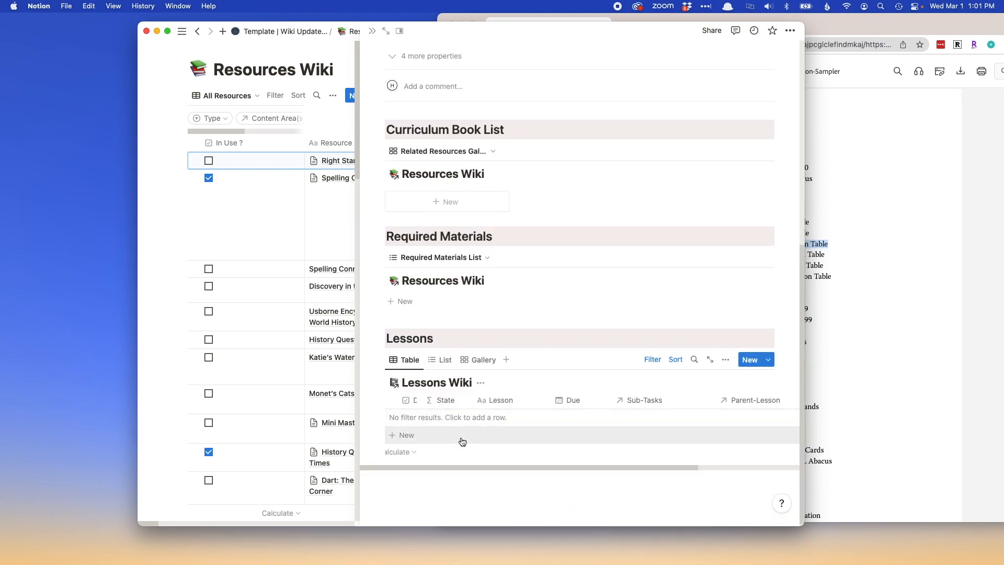